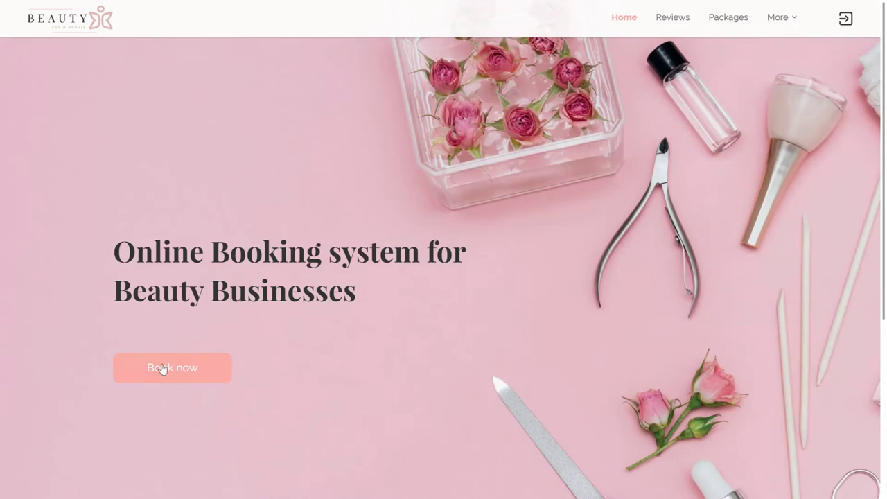
Step: Use the salon site's Book now button to jump to the booking widget
click(163, 369)
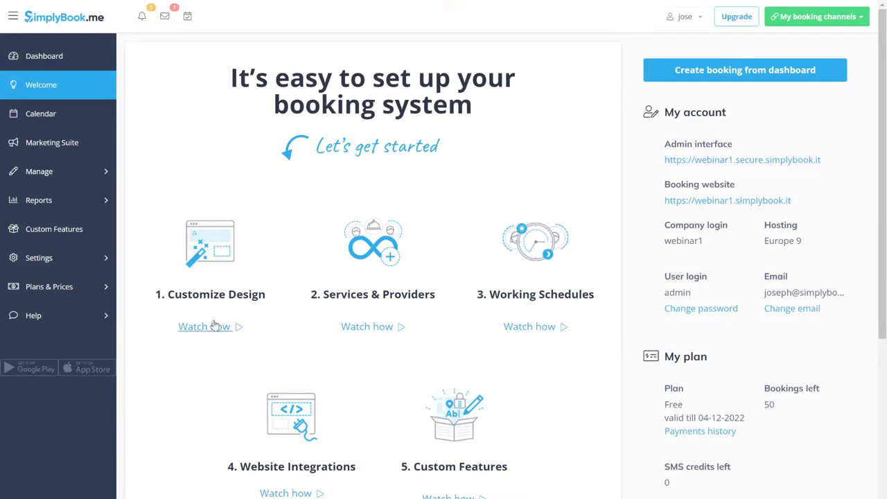
Step: Apply the Simple Beauty Theme template with the Pink palette (base colour #ffa7a1)
click(207, 266)
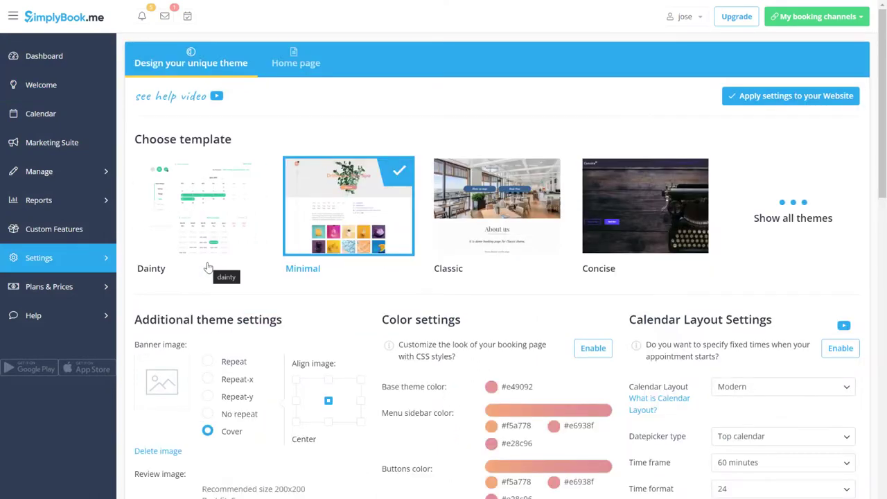
click(796, 223)
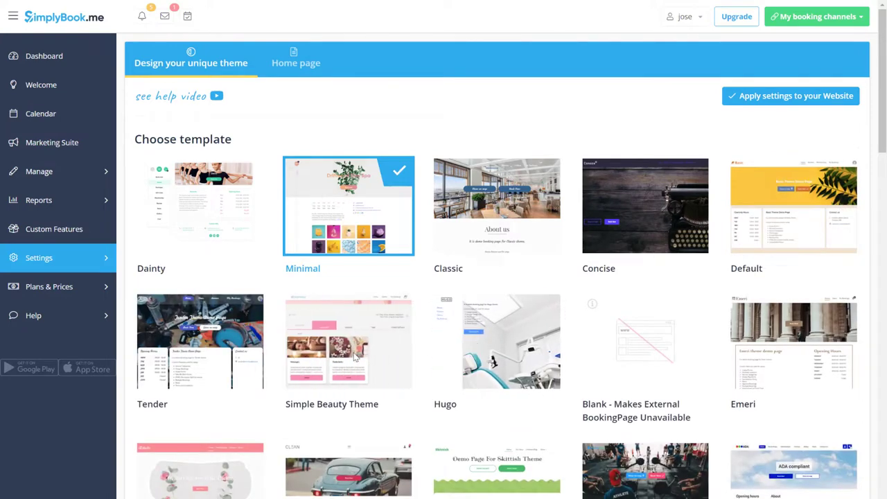
click(353, 352)
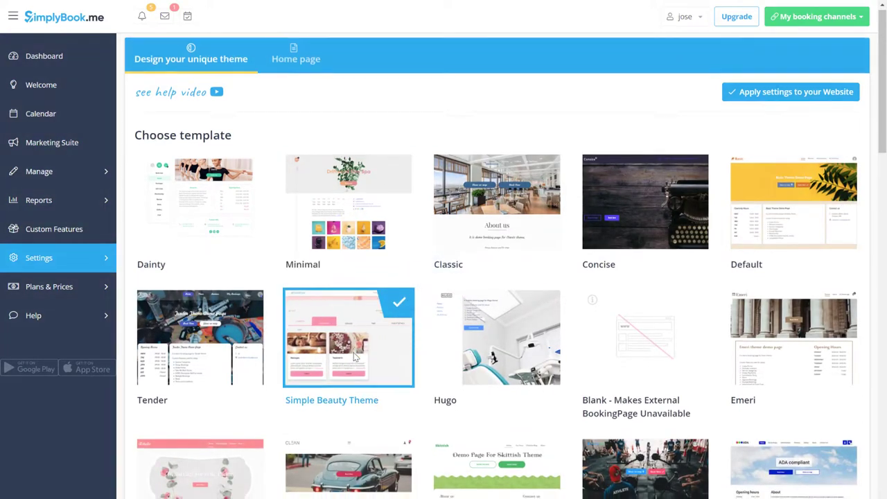
scroll(353, 356, down, 10)
scroll(354, 356, down, 3)
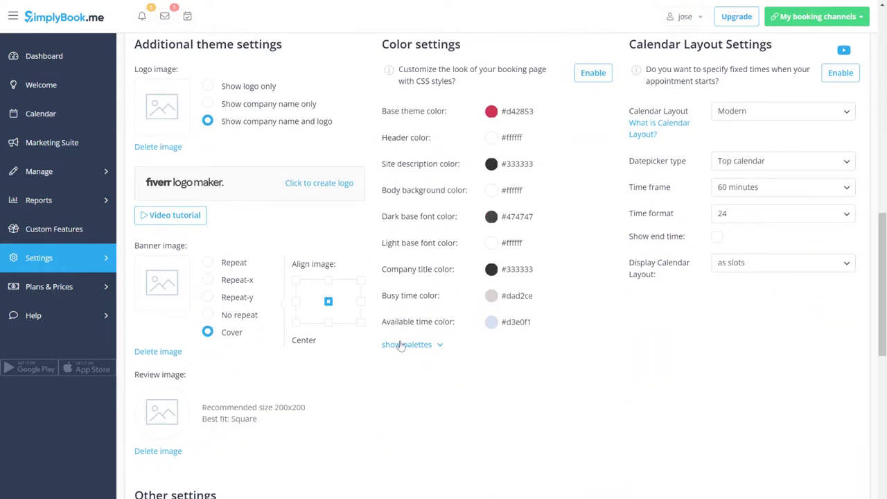
click(424, 349)
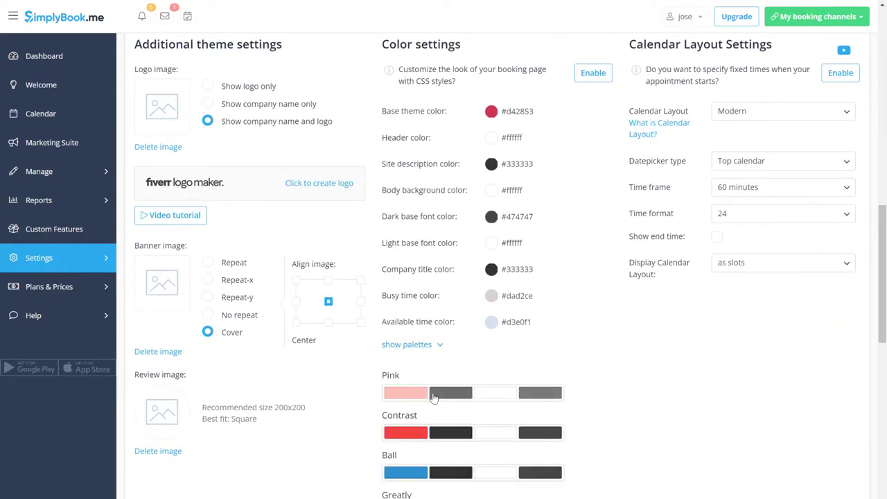
click(433, 393)
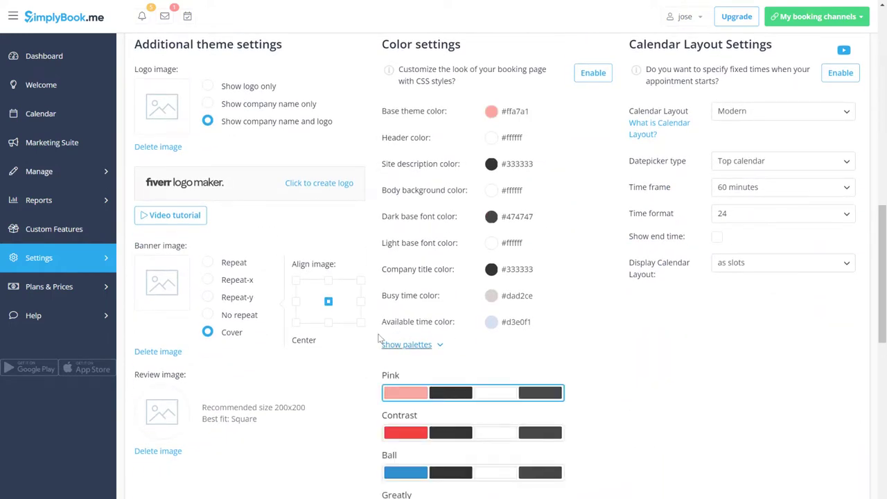
Step: Upload logo.png as the booking site's logo image
click(179, 122)
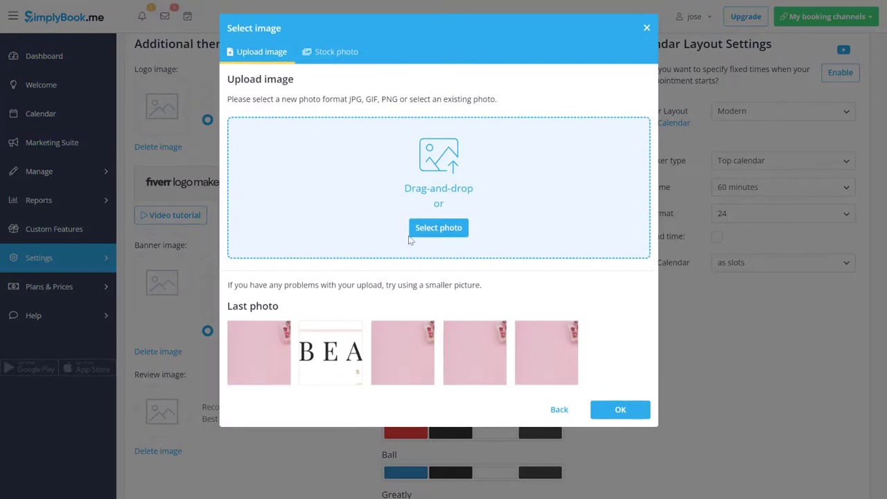
click(437, 230)
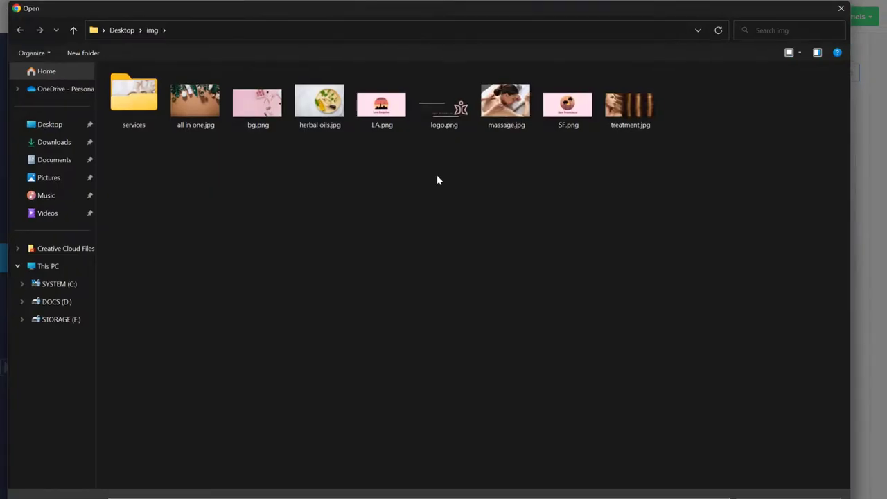
double_click(438, 111)
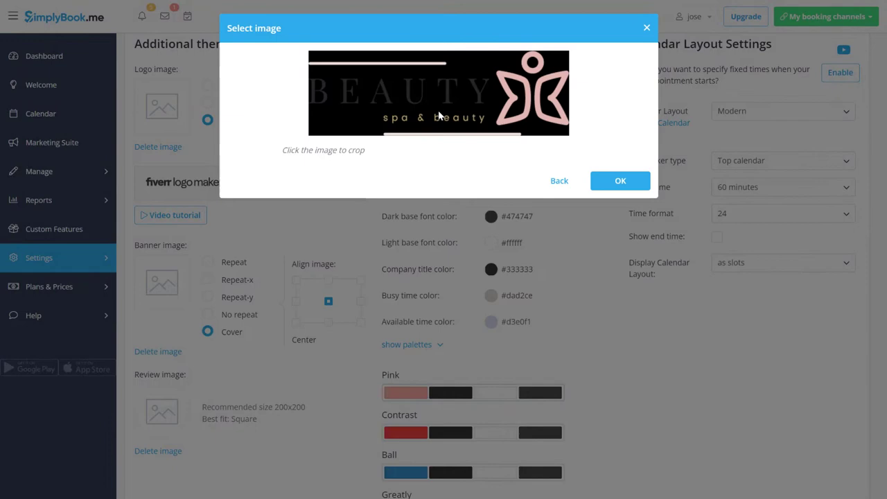
click(595, 181)
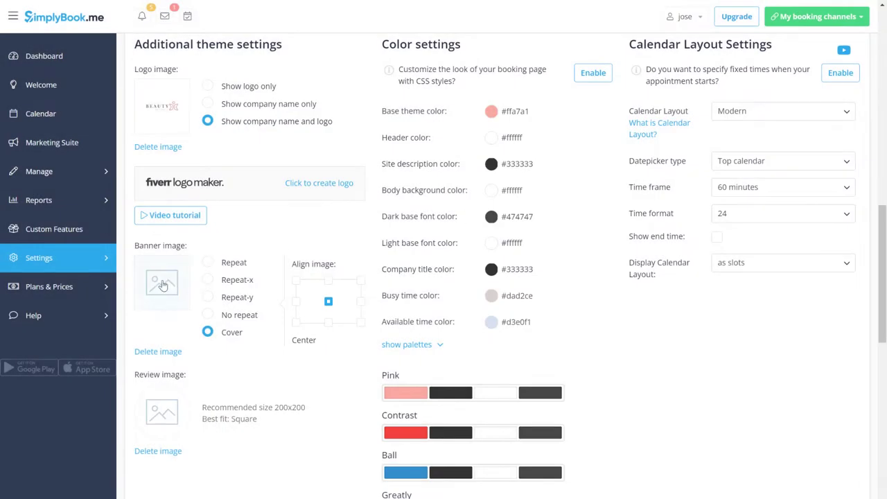
Step: Upload bg.png as the site's banner image
click(163, 286)
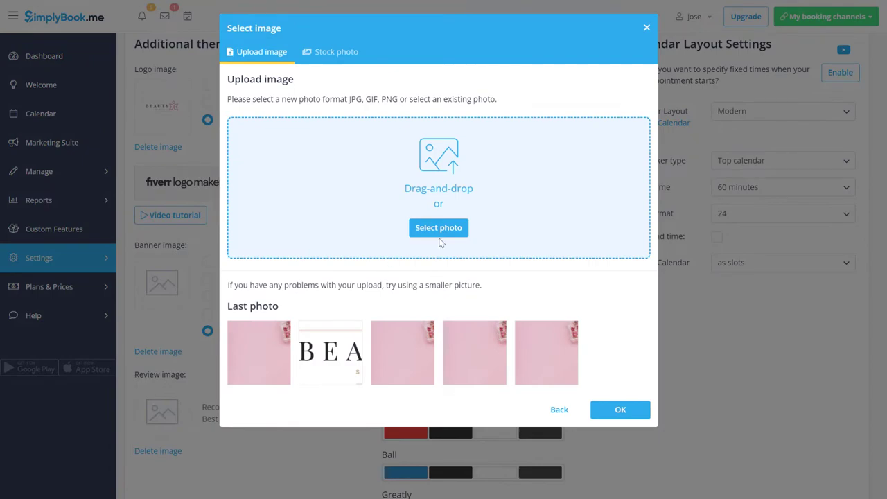
click(439, 235)
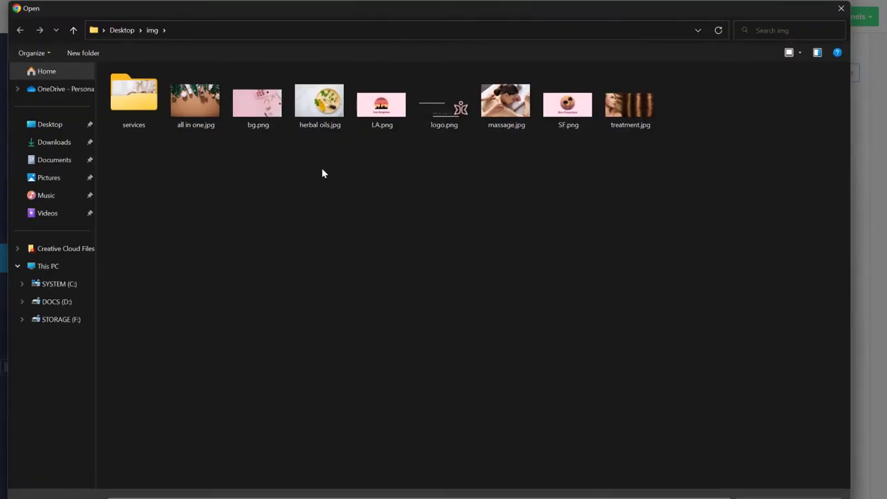
double_click(260, 115)
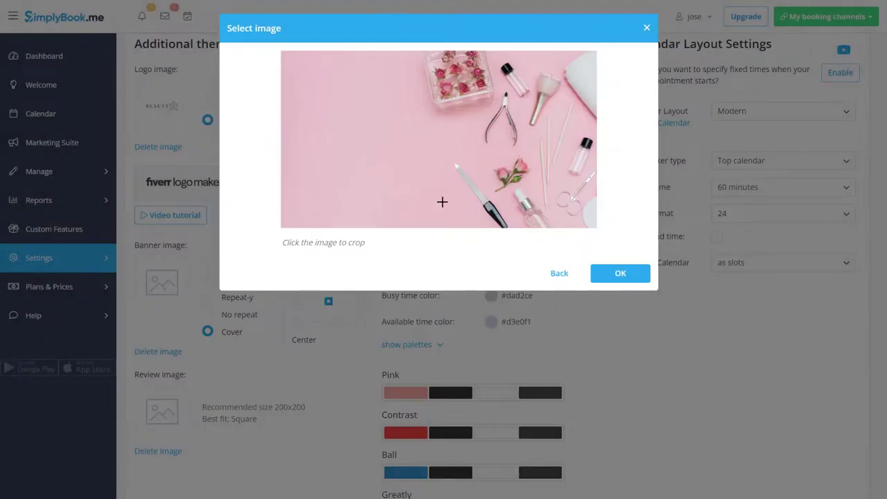
click(594, 277)
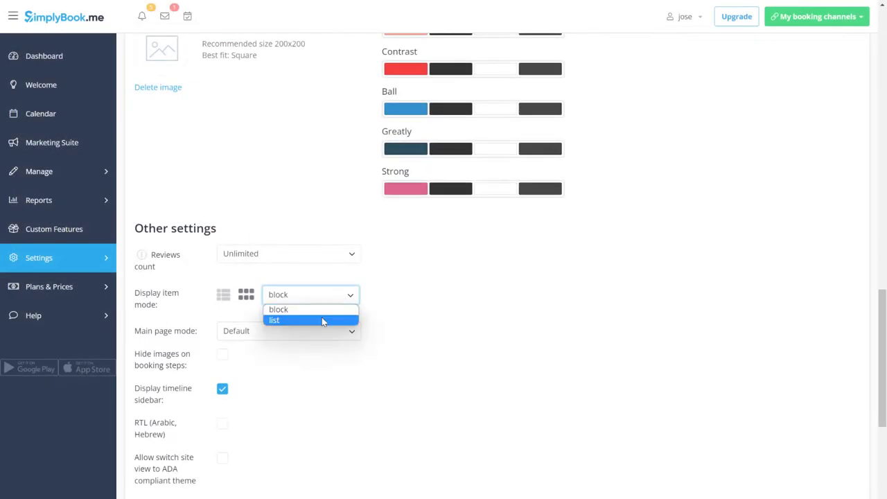
Step: Set item display to list and main page mode to 'Only working hours and contacts'
click(322, 321)
click(313, 333)
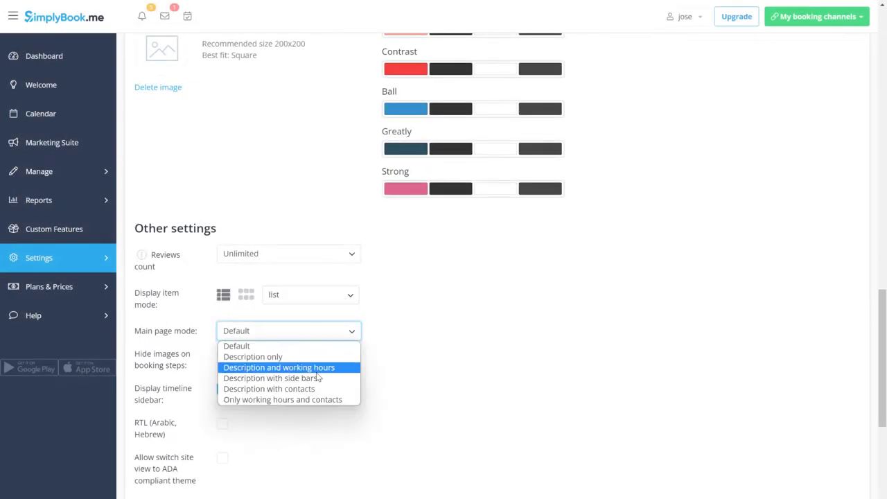
click(316, 400)
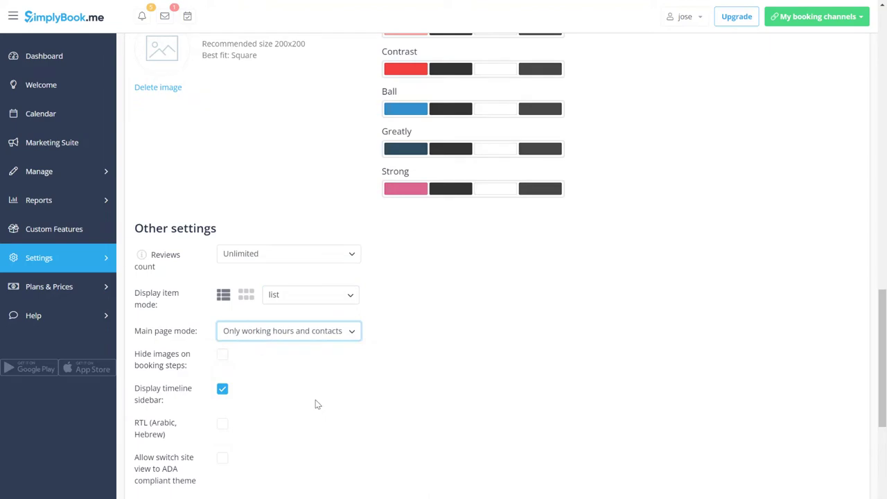
Step: Apply the design settings to the website and go to Service Providers
scroll(540, 429, down, 3)
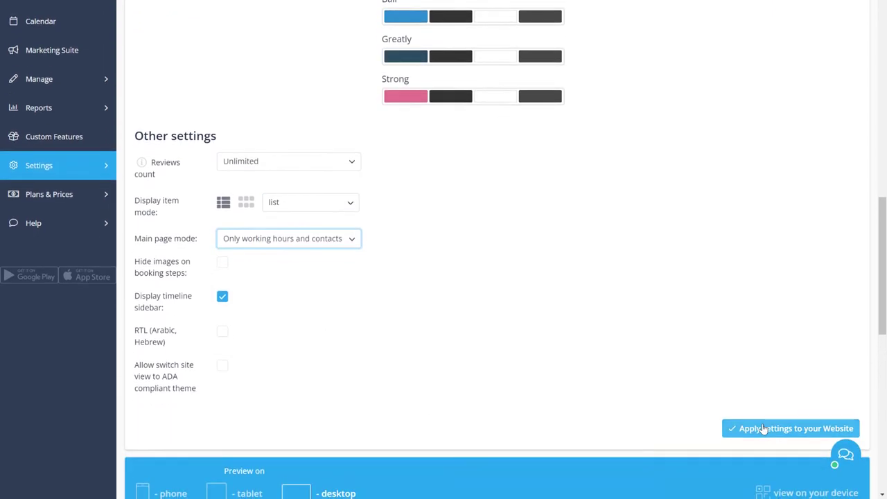
click(762, 428)
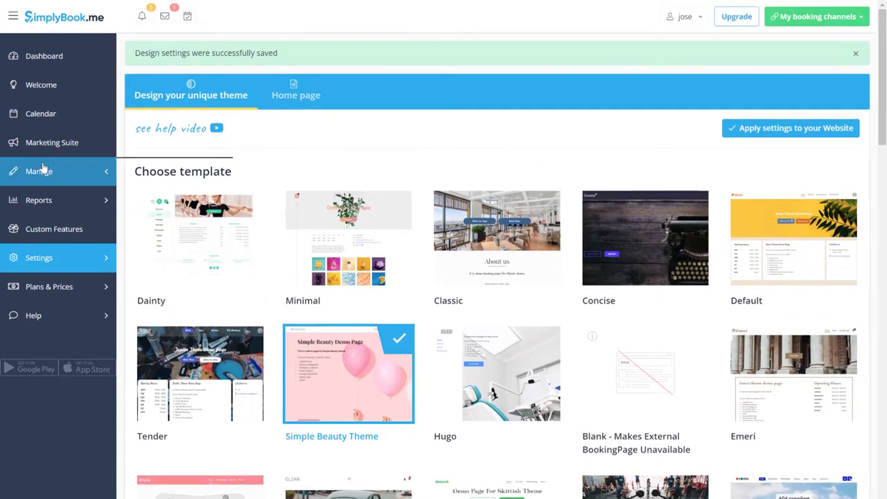
mouse_move(41, 169)
click(156, 200)
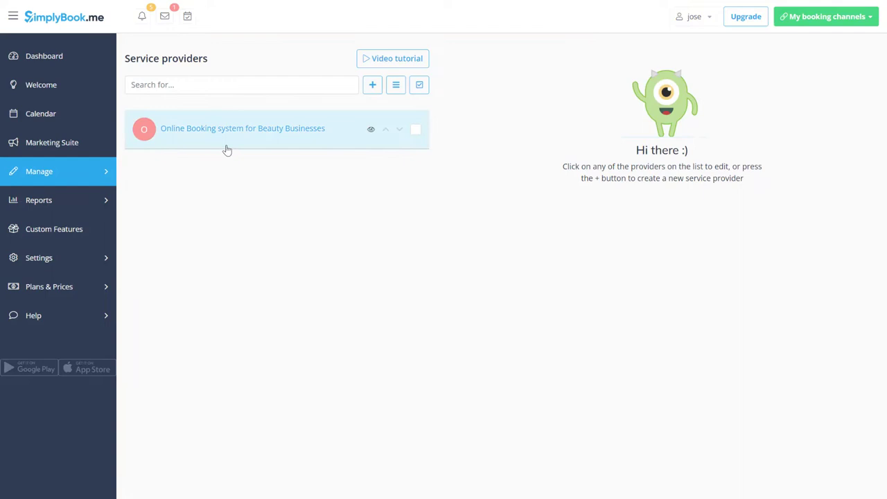
Step: Rename the existing provider to the staff member's name and enter their e-mail address
click(227, 150)
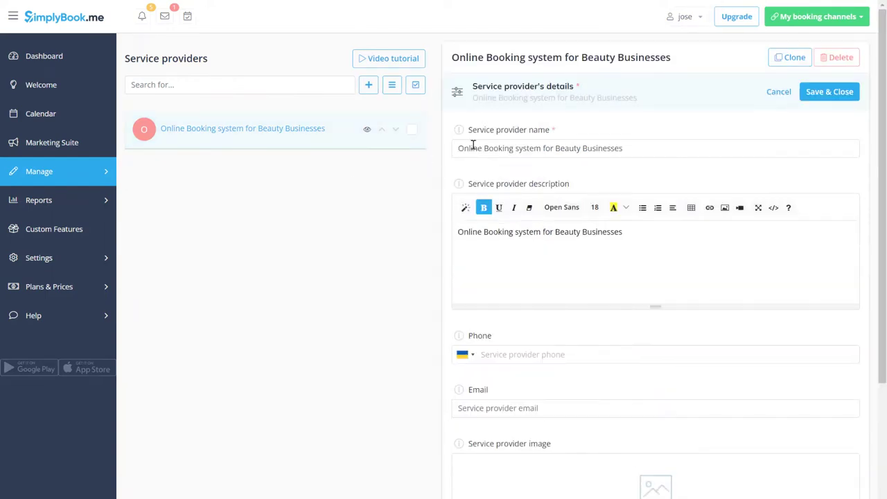
click(509, 148)
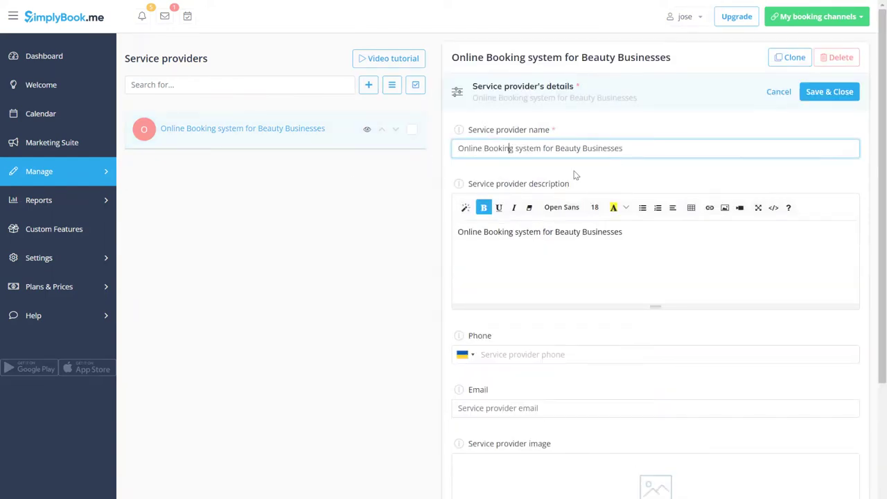
key(ctrl+a)
text(Jan)
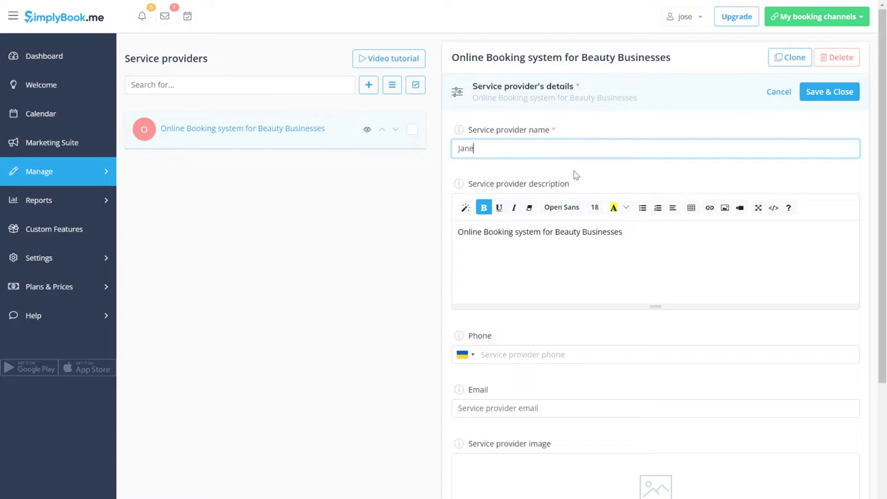
click(540, 406)
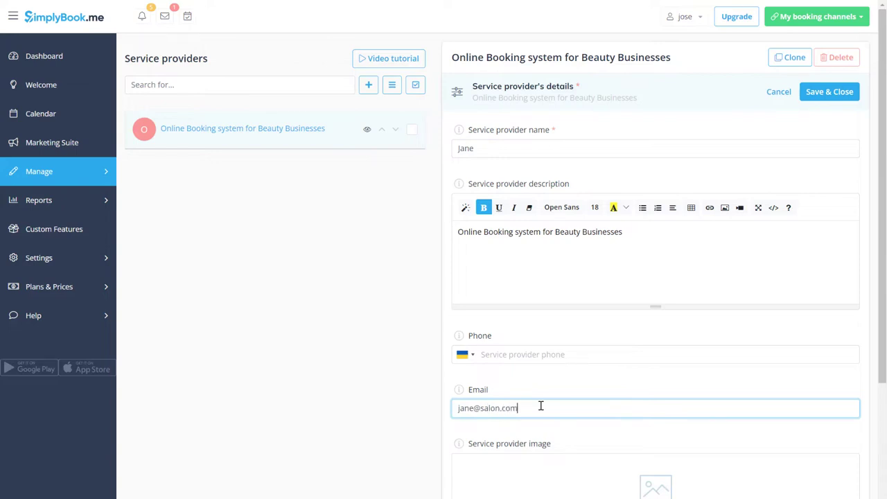
Step: Make Monday and Tuesday days off in the provider's schedule and save
scroll(540, 406, down, 5)
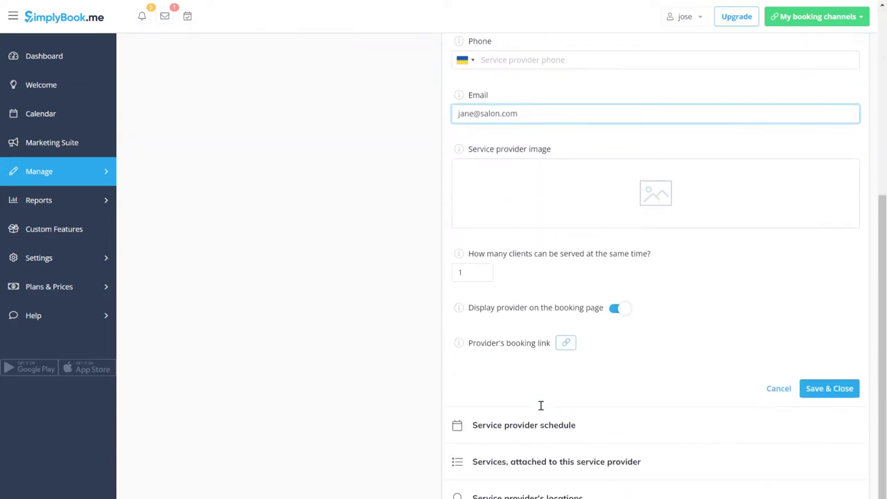
click(539, 426)
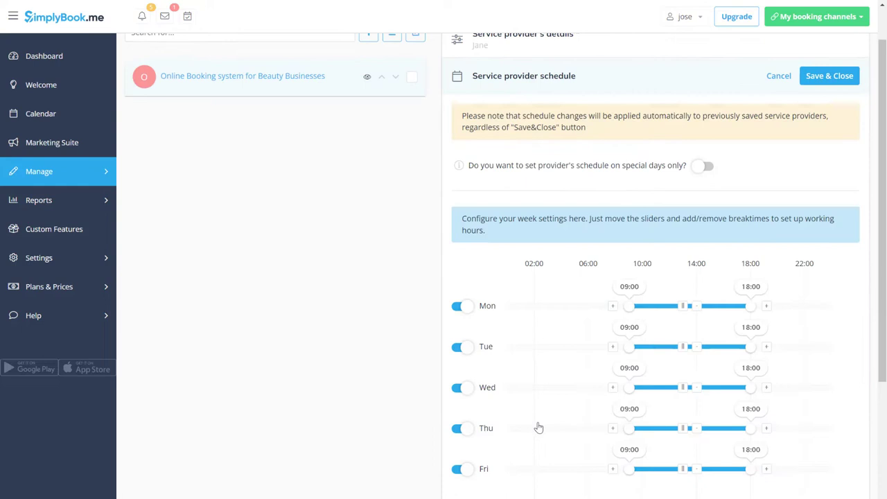
click(460, 305)
click(461, 345)
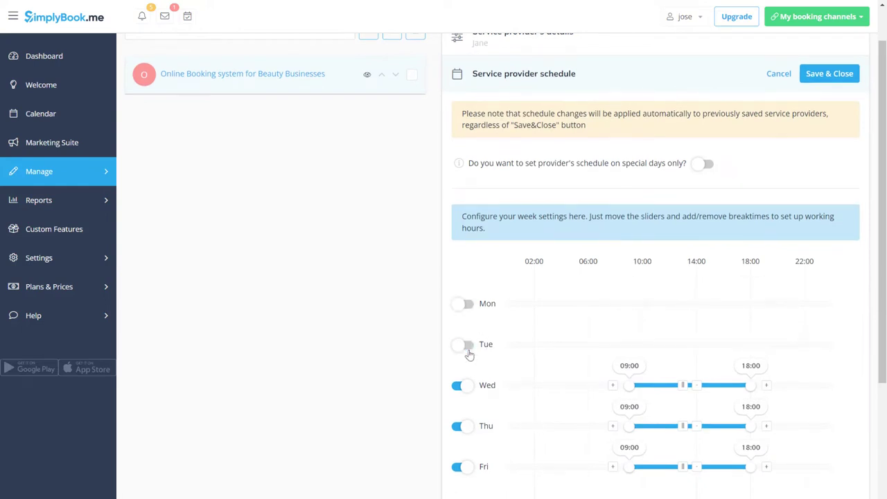
click(826, 75)
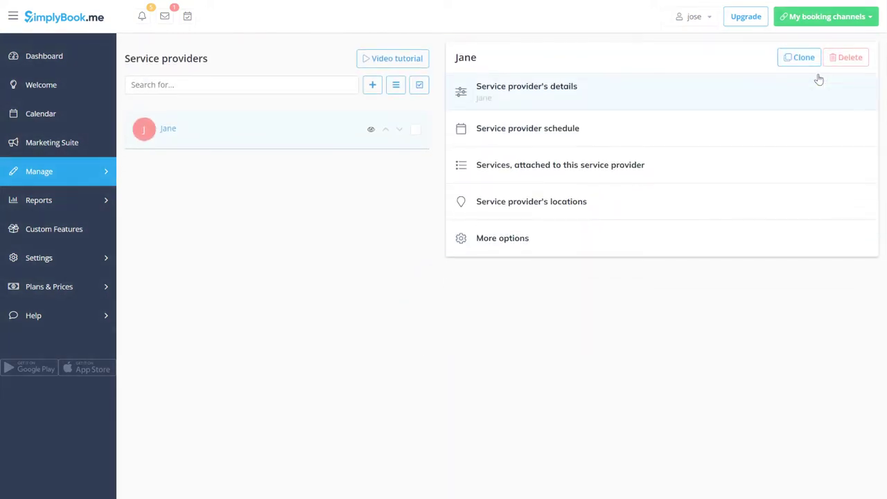
Step: Add a first new service provider with a name and salon e-mail address
click(373, 84)
click(560, 118)
text(Drew)
click(500, 378)
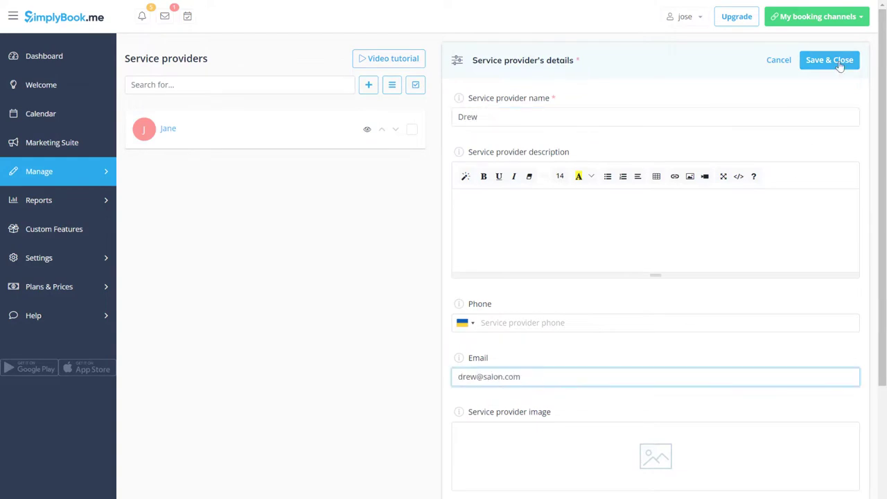
click(829, 60)
Step: Add two more providers, each with a name and e-mail address, and save them
click(368, 116)
text(Julia)
click(523, 376)
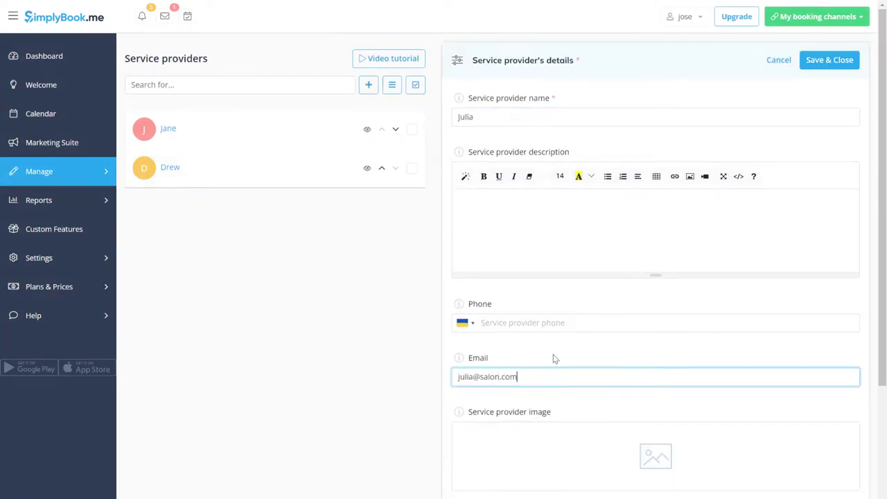
click(829, 60)
click(368, 115)
text(Steve)
click(596, 375)
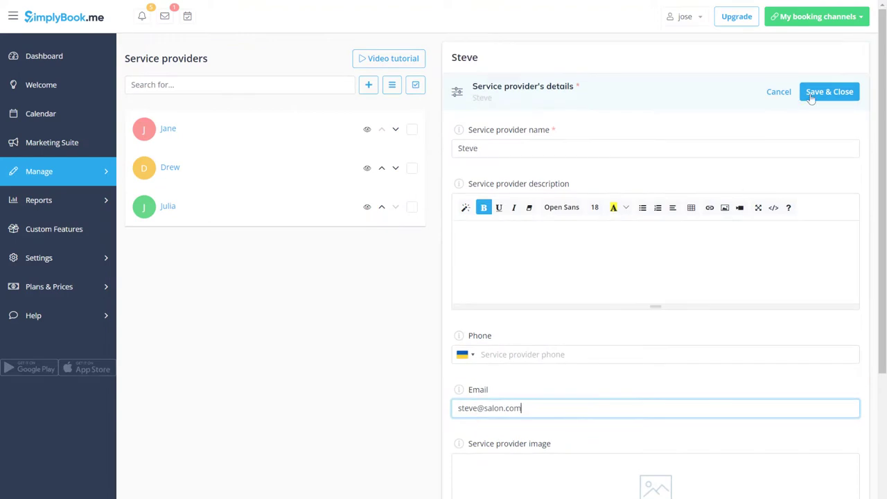
click(811, 97)
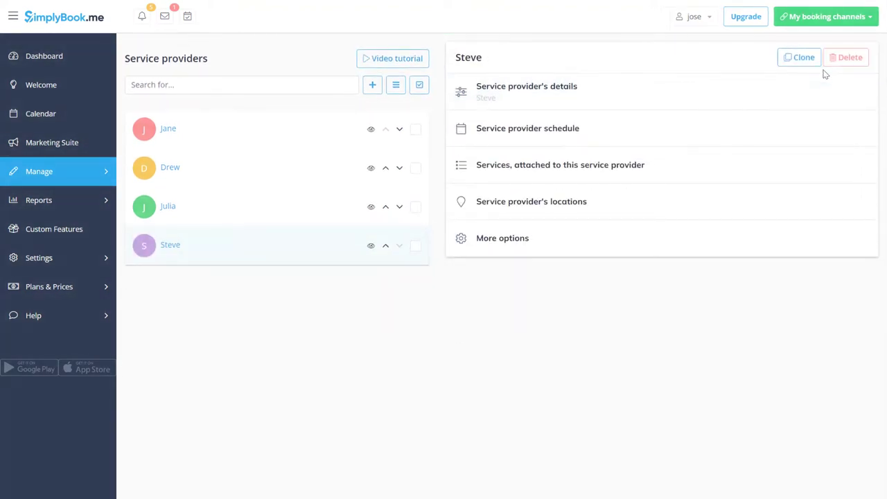
Step: Enable multiple locations and start a new location named Los Angeles
click(600, 214)
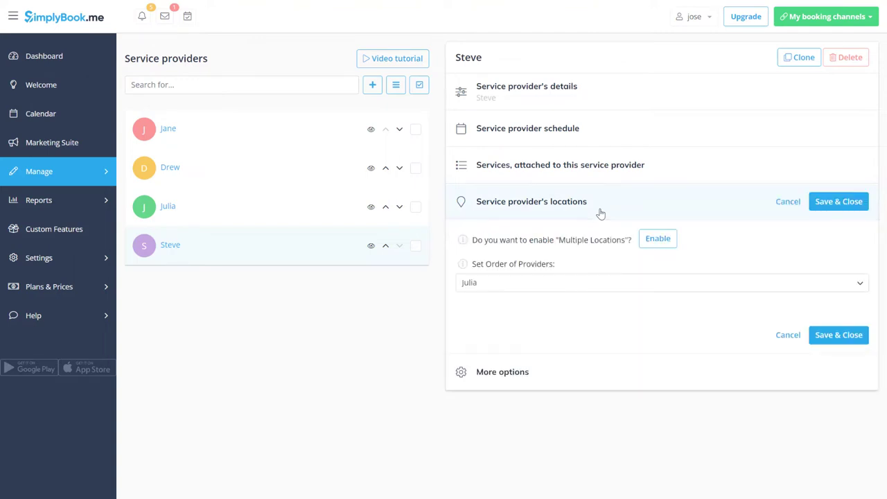
click(650, 243)
click(842, 263)
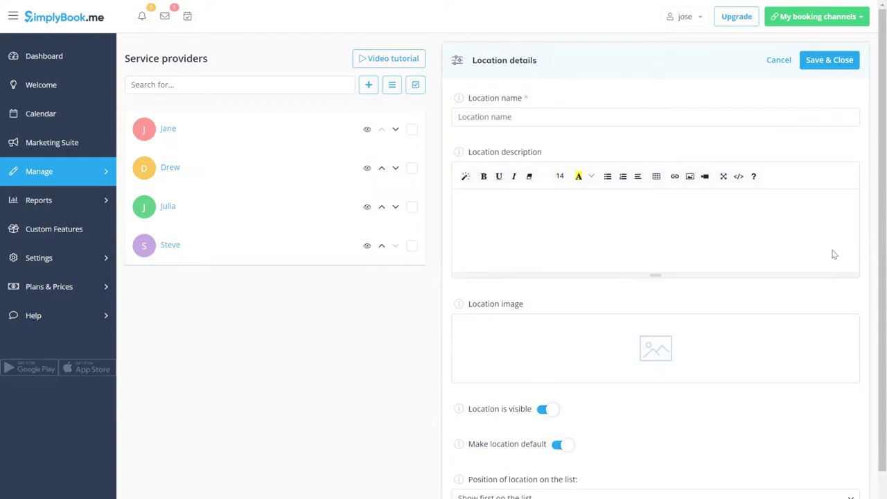
click(636, 116)
text(Los Angeles)
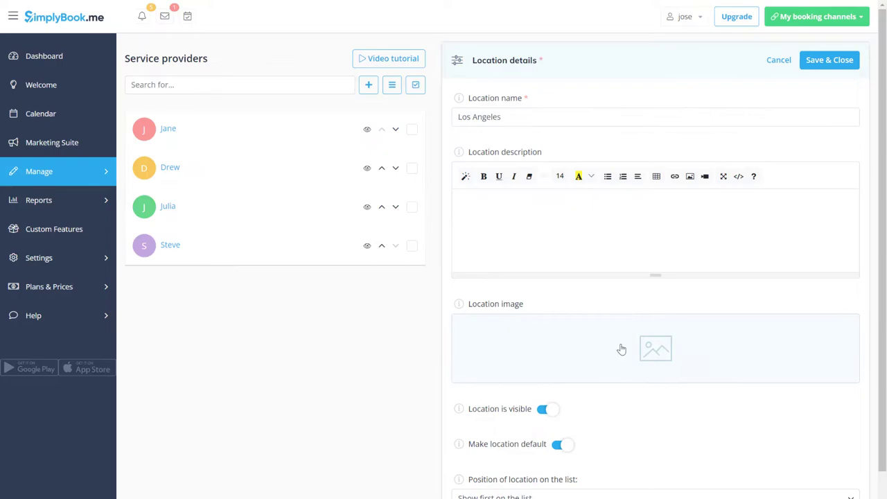
Step: Upload LA.png as the Los Angeles location image and save the location
click(621, 346)
click(439, 205)
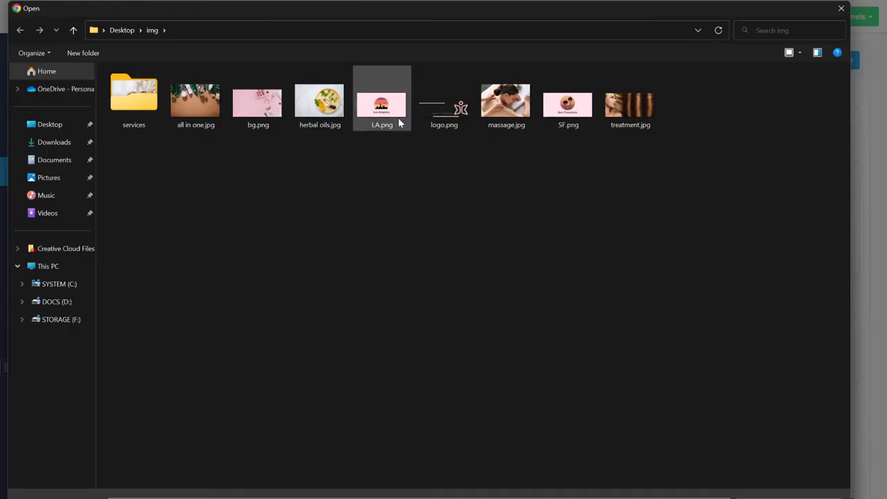
double_click(397, 122)
click(563, 206)
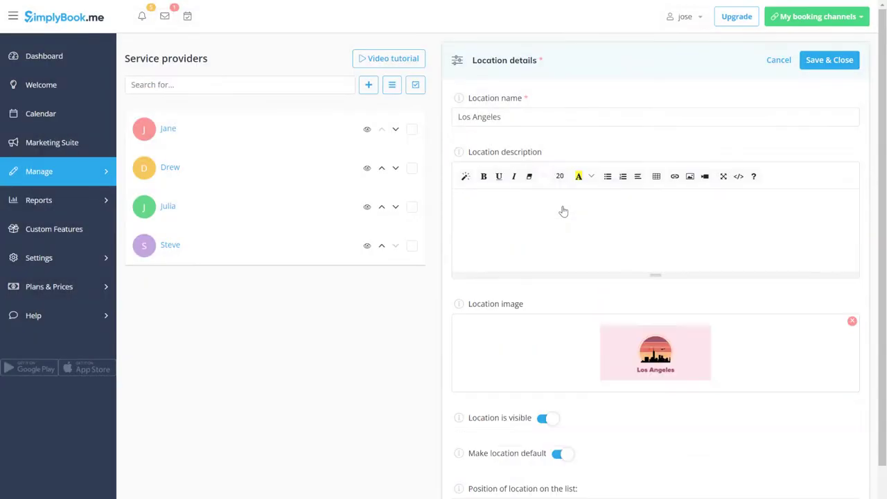
click(825, 61)
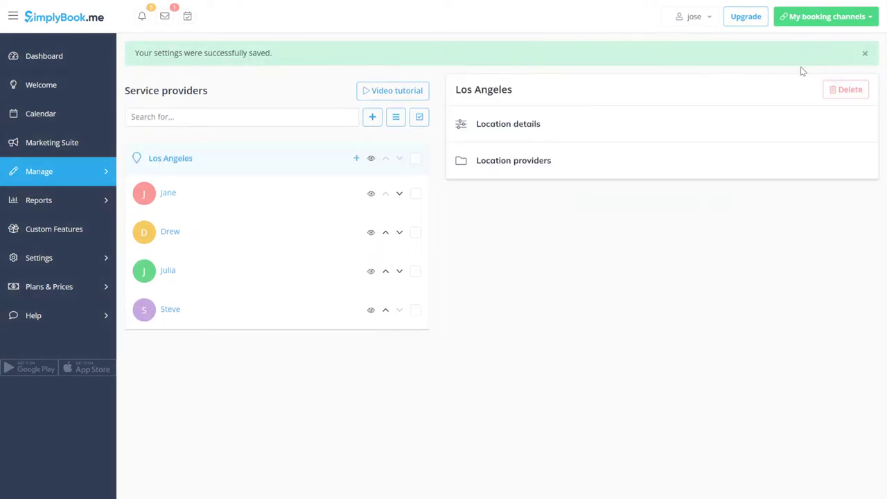
Step: Create a San Francisco location with SF.png as its image
click(372, 116)
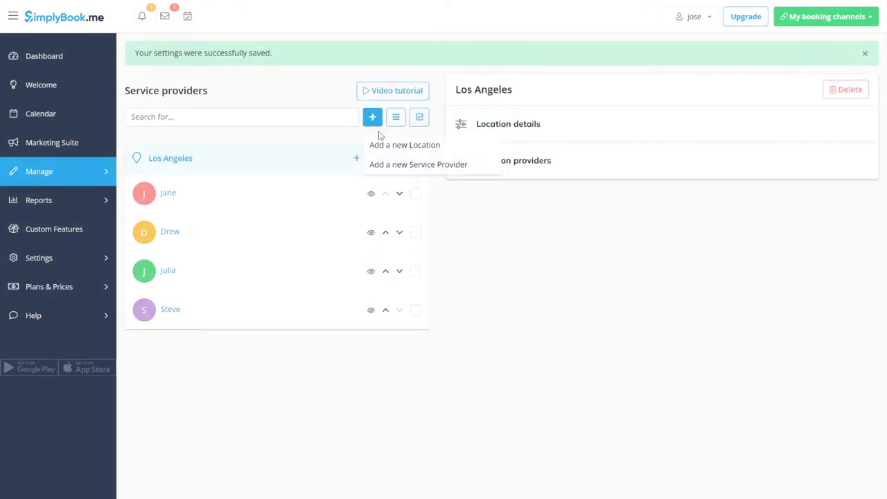
click(380, 147)
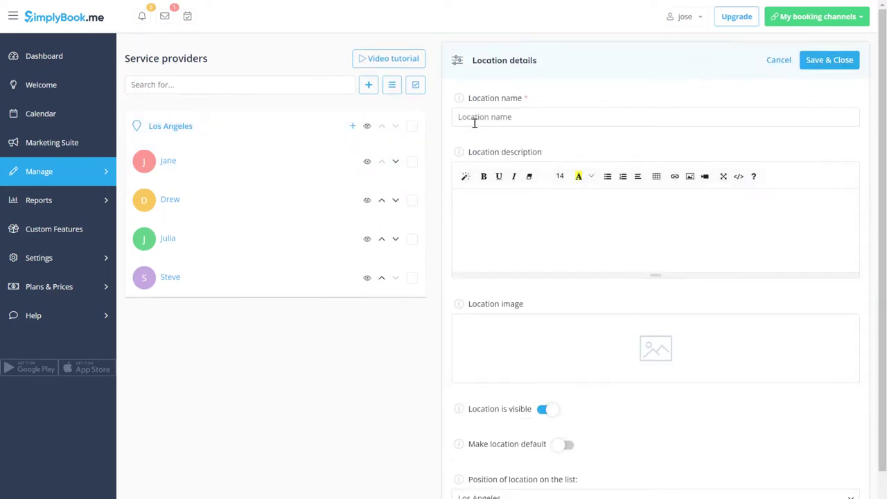
click(475, 120)
text(San Francisco)
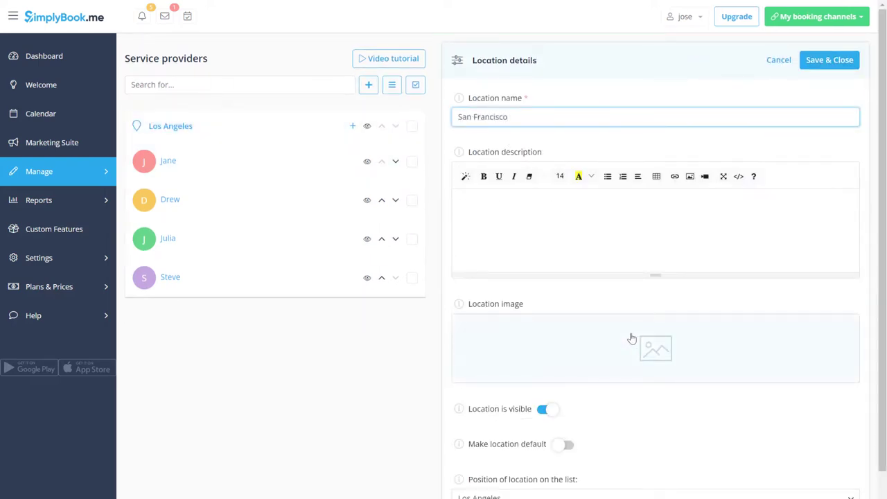
click(631, 338)
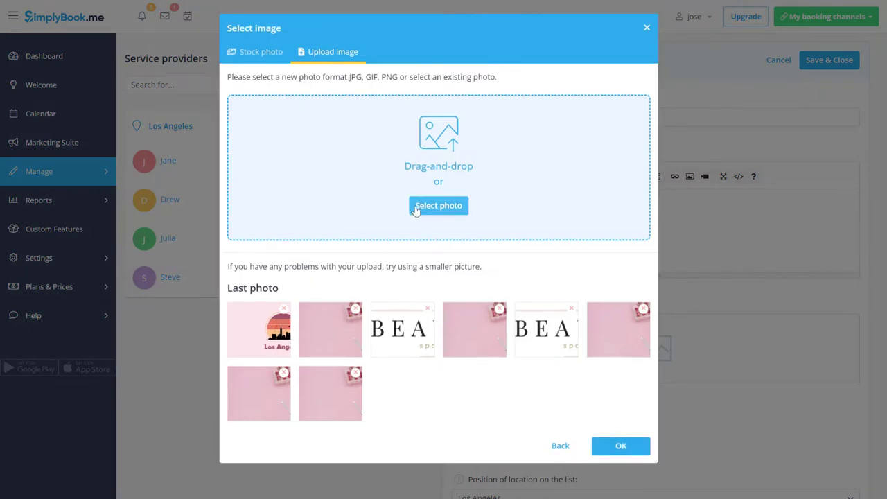
click(437, 206)
double_click(580, 103)
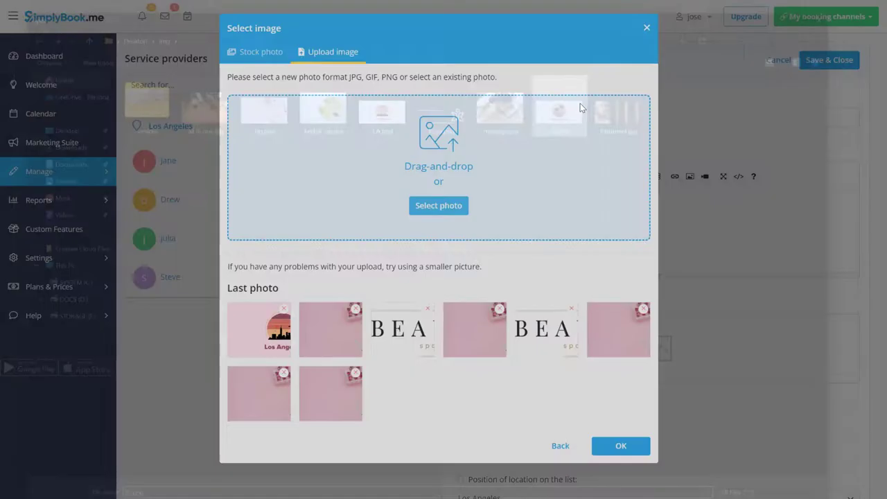
click(562, 204)
Step: Assign two of the providers to San Francisco and save the location
scroll(559, 209, down, 4)
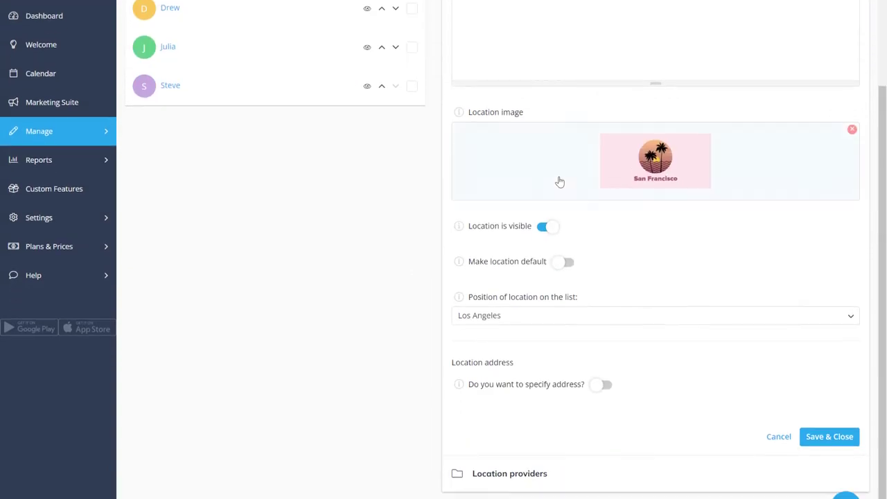
click(590, 422)
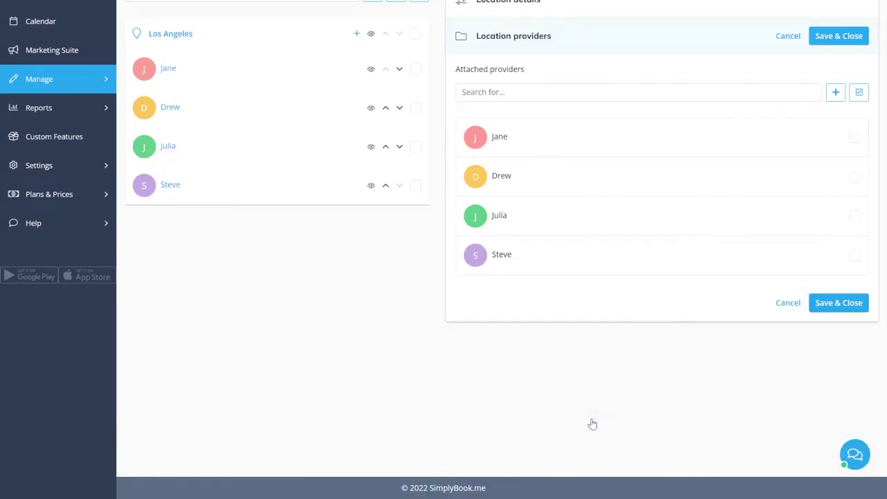
click(855, 138)
click(854, 178)
click(833, 303)
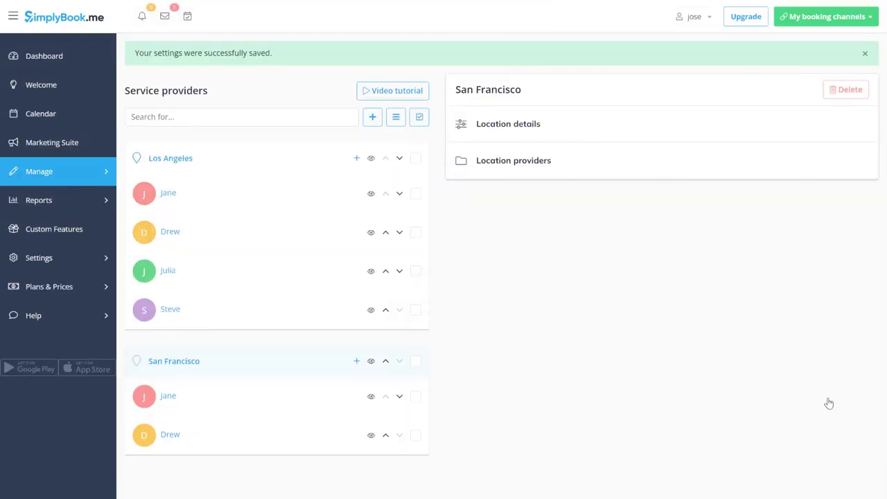
Step: Remove the San Francisco providers from the Los Angeles location and save
click(305, 126)
scroll(586, 287, down, 5)
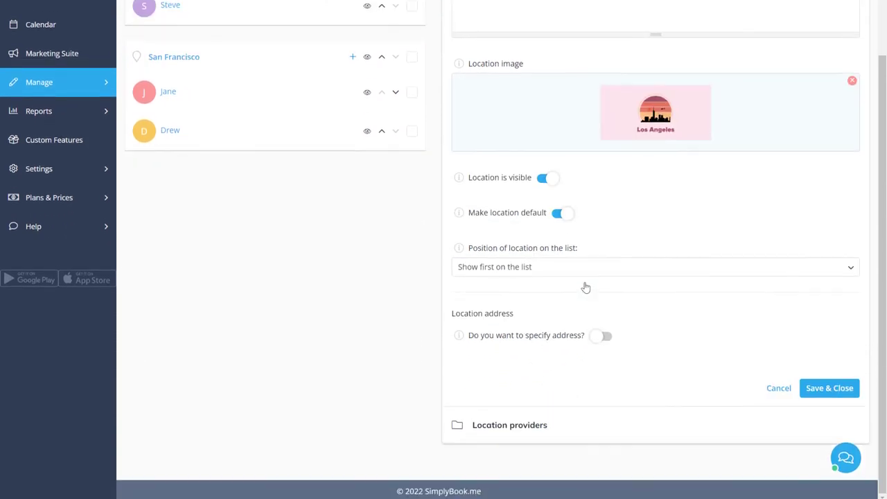
click(516, 420)
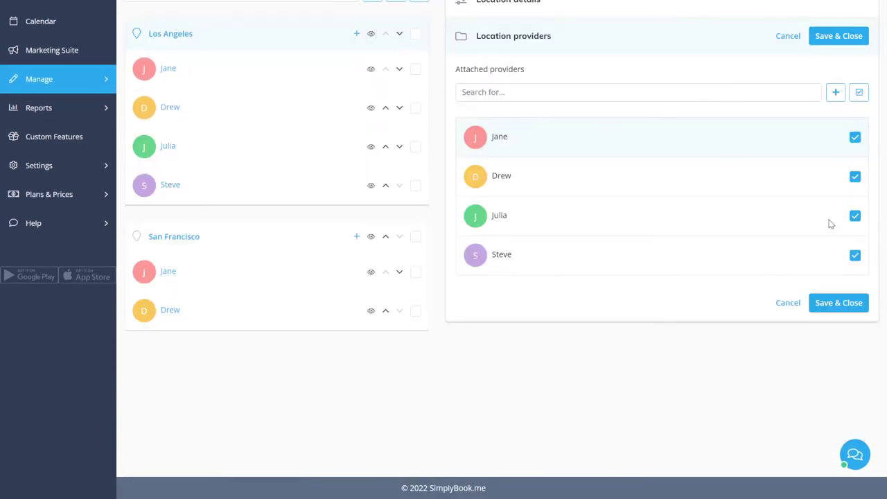
click(855, 179)
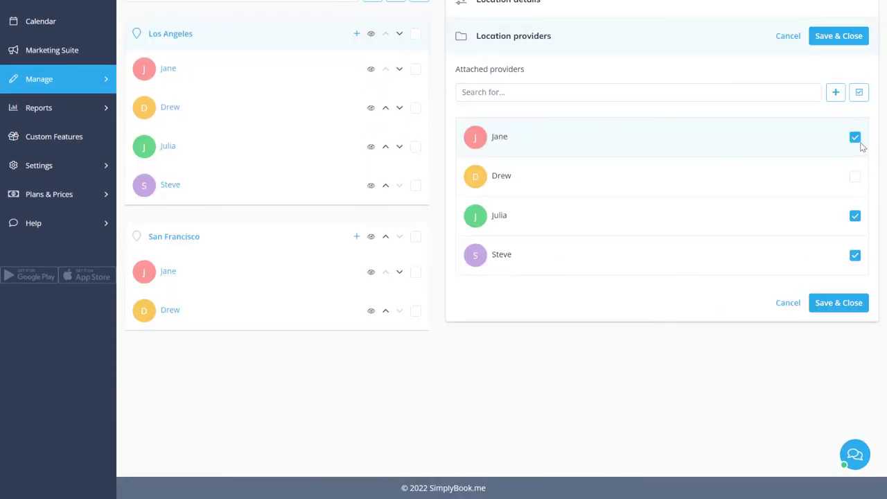
click(831, 303)
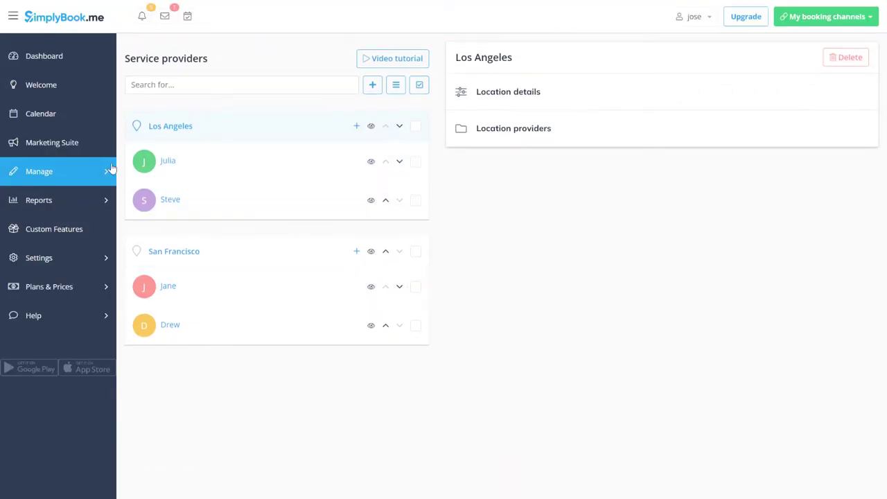
Step: Rename the beauty service to Body massage and give it a massage photo
click(104, 170)
click(139, 178)
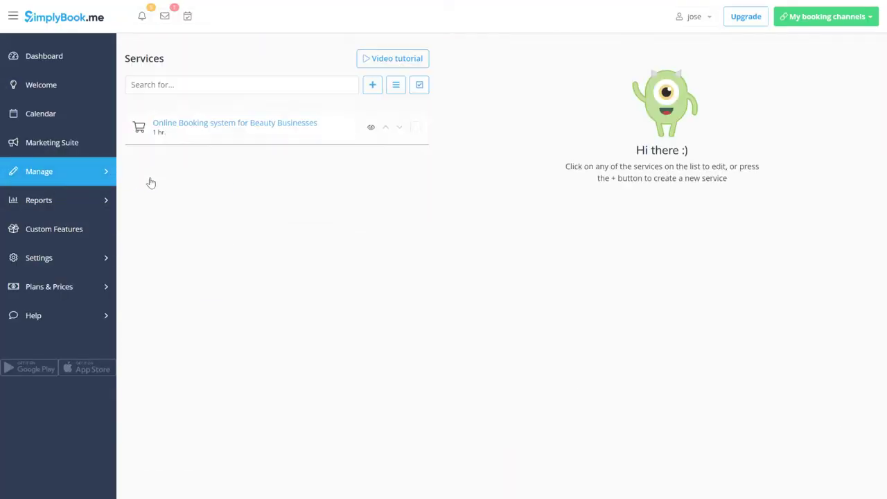
click(220, 129)
text(Body massage)
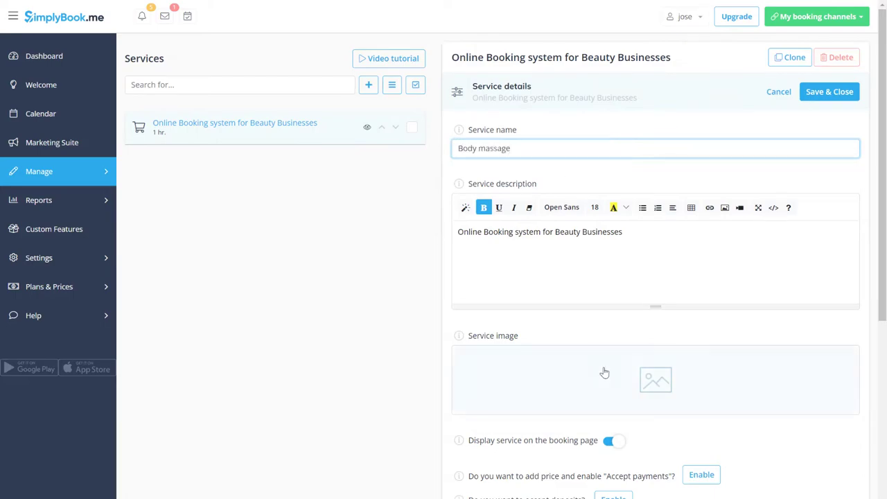
click(604, 373)
click(456, 203)
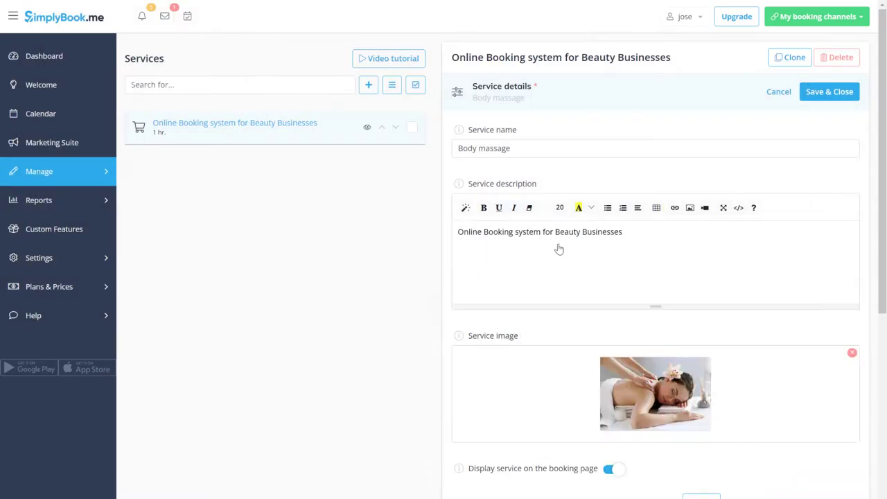
scroll(558, 249, down, 2)
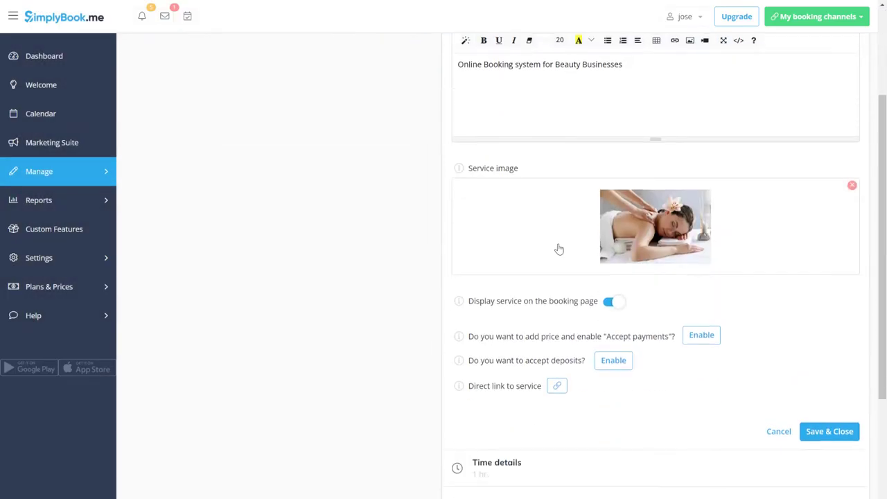
Step: Enable payments at a 100 USD price and require a deposit for the service
click(701, 334)
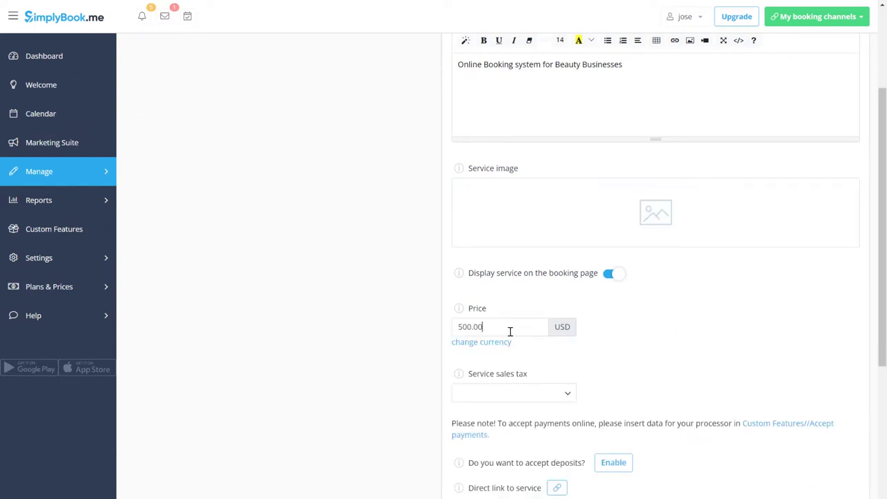
drag(510, 331, 419, 326)
text(1)
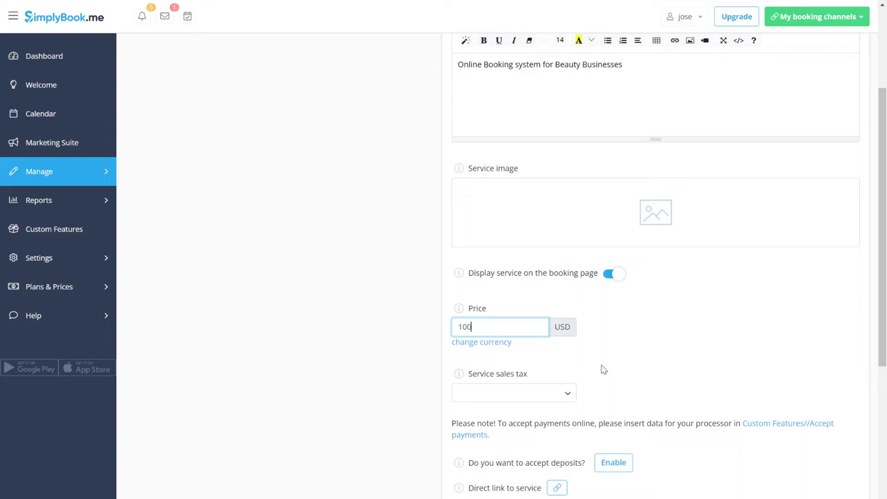
click(603, 369)
scroll(602, 369, down, 2)
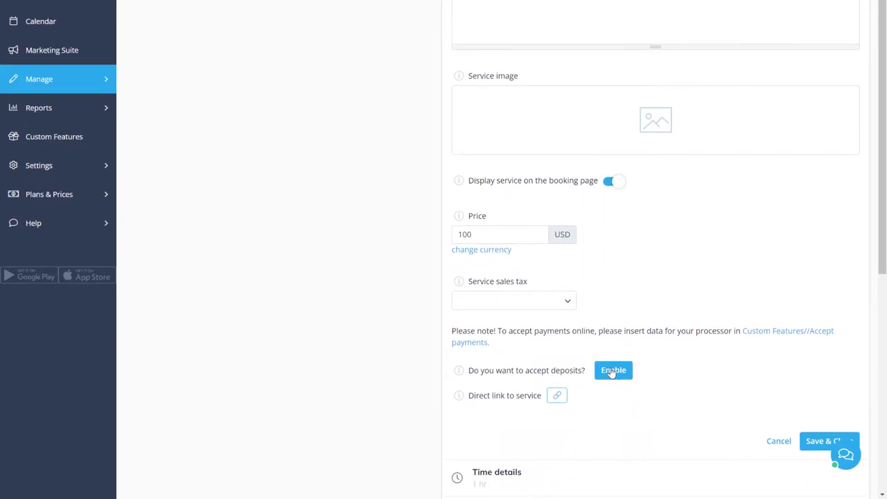
click(612, 371)
click(536, 412)
scroll(656, 429, down, 4)
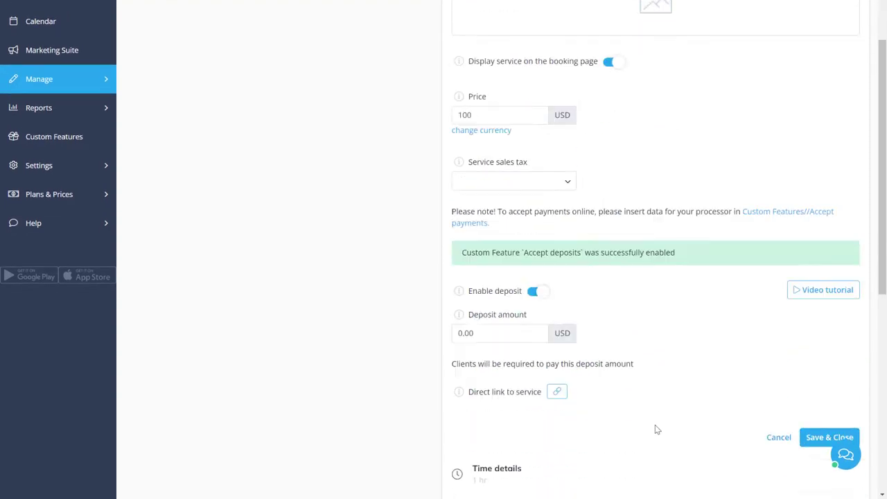
click(505, 214)
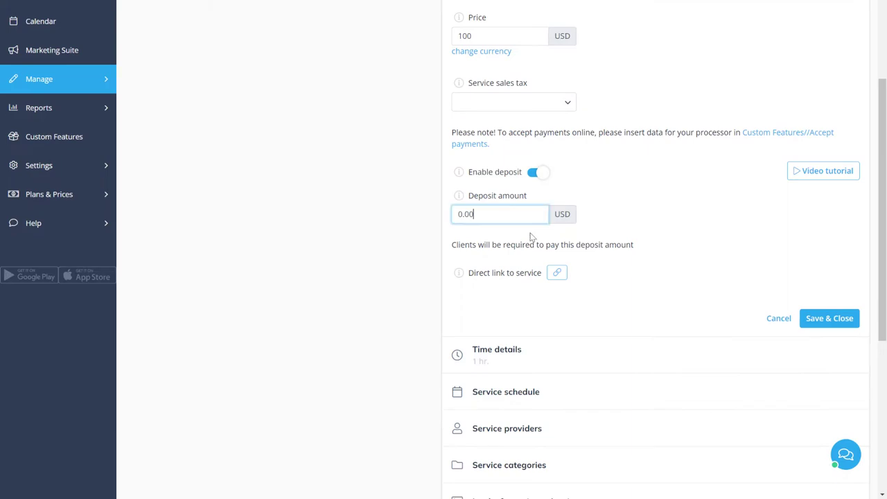
Step: Enter the PayPal business account e-mail under payment processors and save the settings
click(787, 137)
click(631, 240)
click(604, 299)
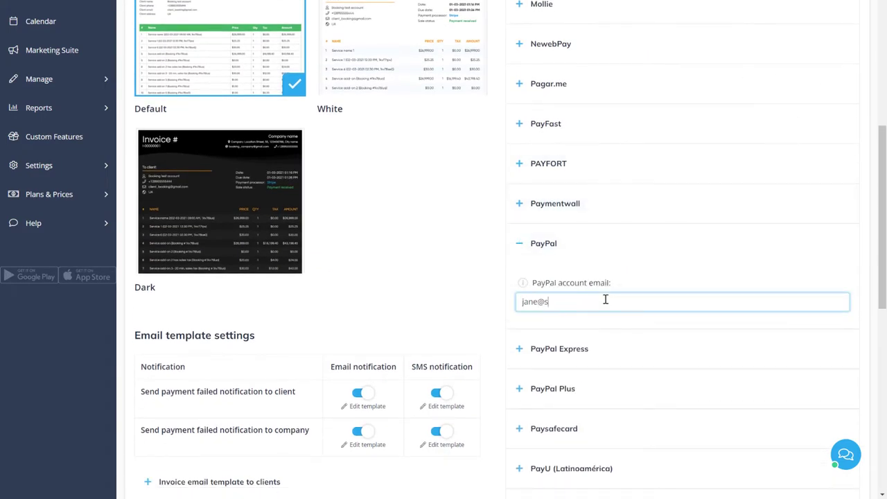
scroll(605, 299, down, 8)
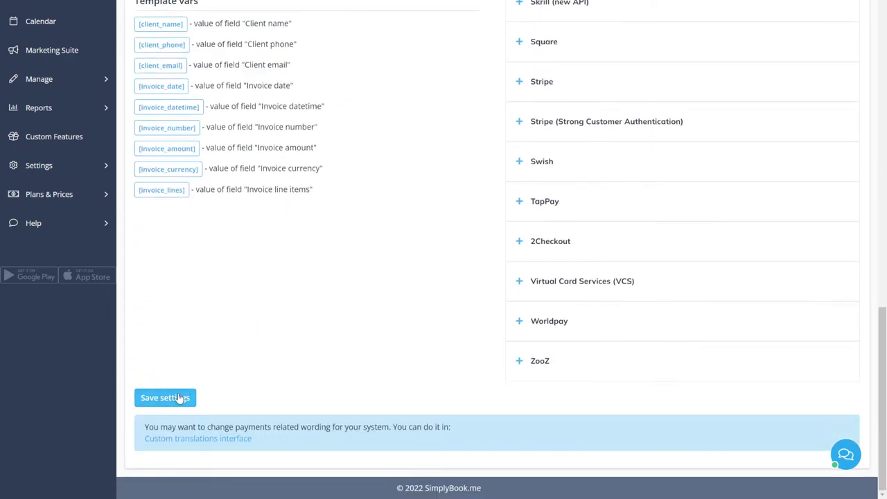
click(181, 398)
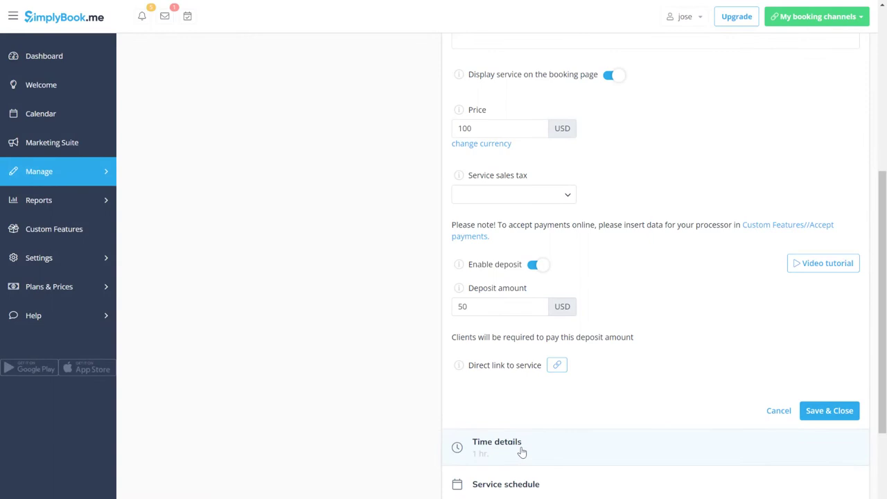
Step: Set the service duration to 1 hr 30 mins with a 30-minute buffer after
click(522, 452)
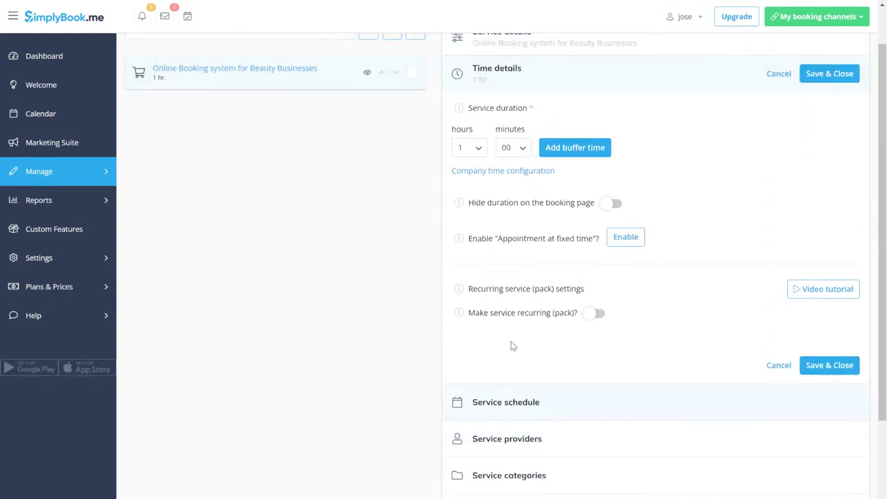
click(525, 151)
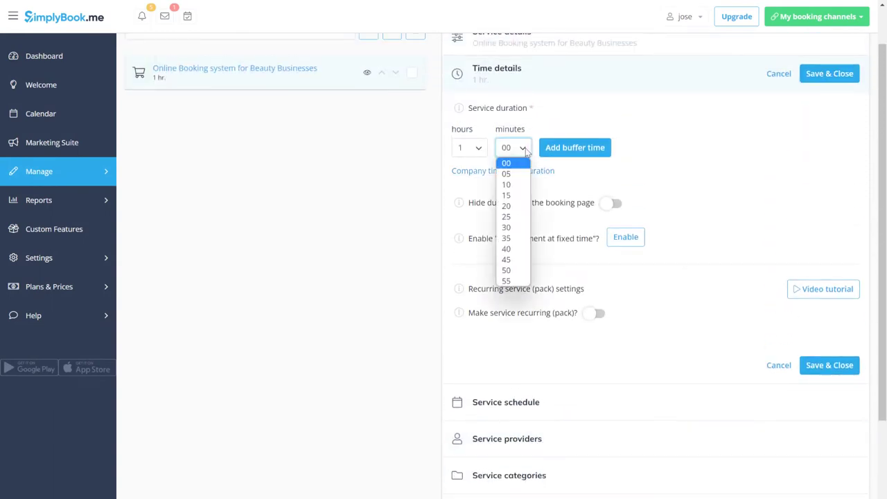
click(508, 236)
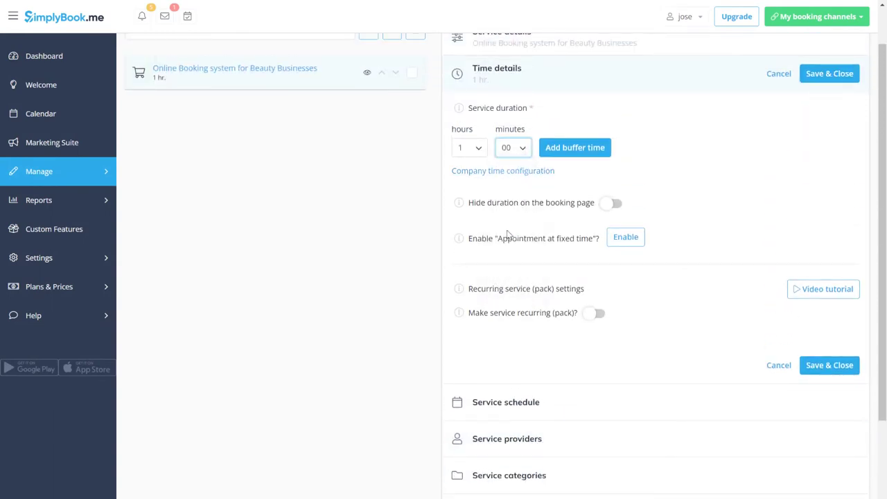
click(579, 156)
click(659, 150)
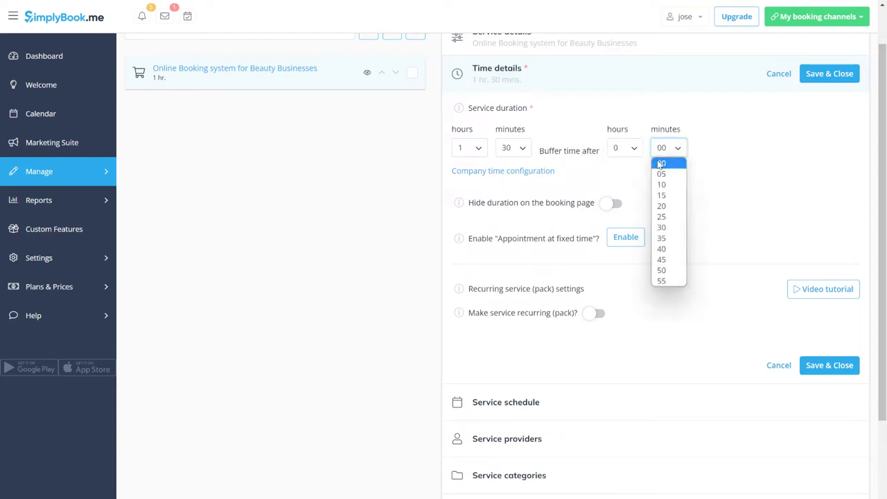
click(669, 228)
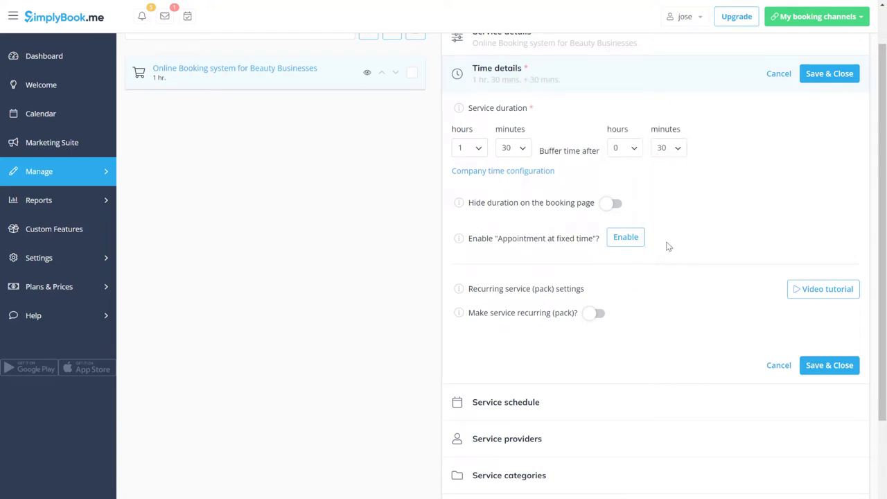
Step: Turn off Connect all, assign the service to the first two providers, and save
click(587, 443)
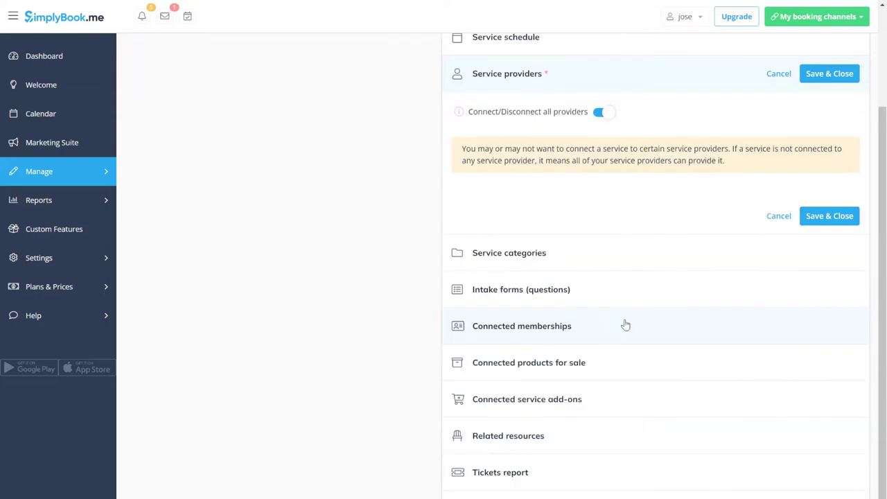
click(605, 121)
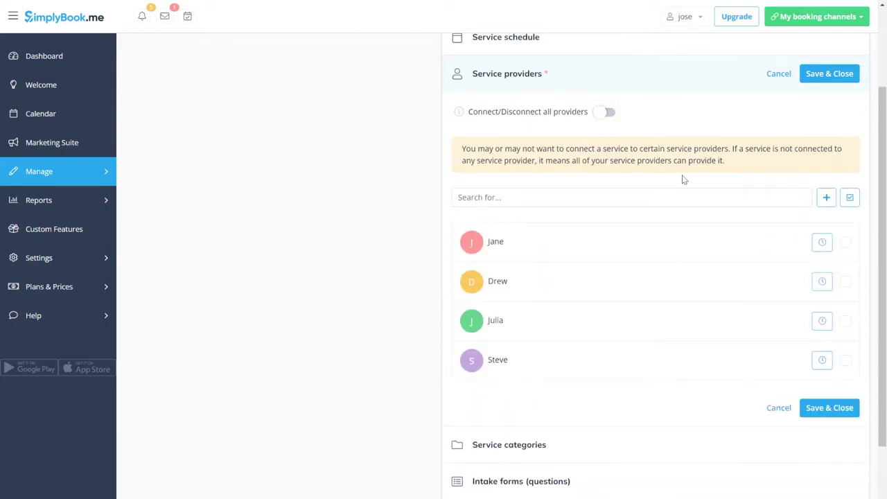
click(845, 243)
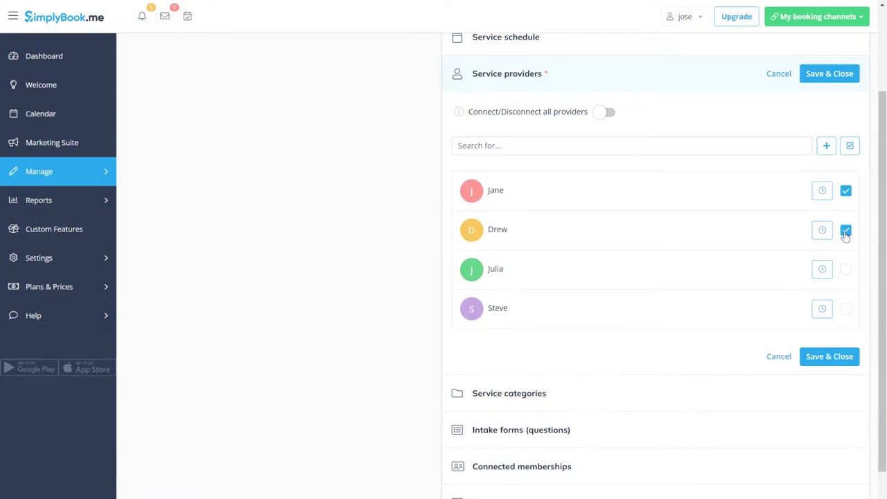
click(834, 358)
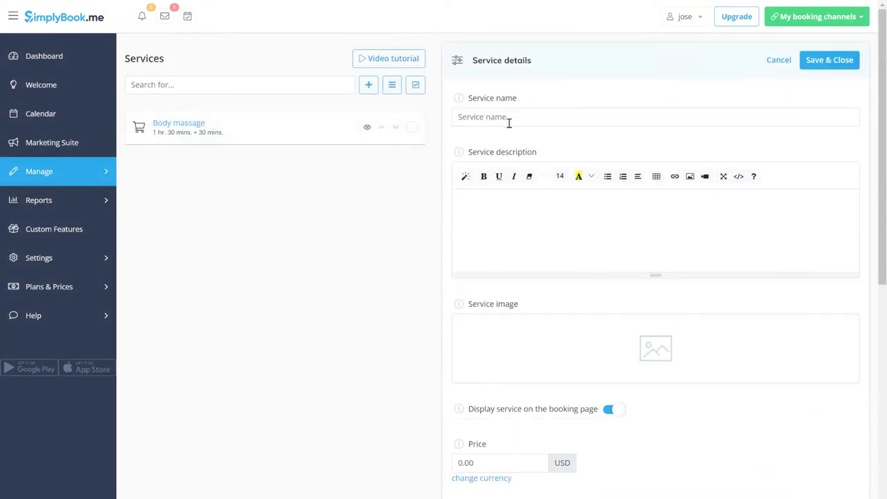
Step: Save the Facial massage service, then add Cleansing facial treatment with a photo and price 100
text(Facial massage)
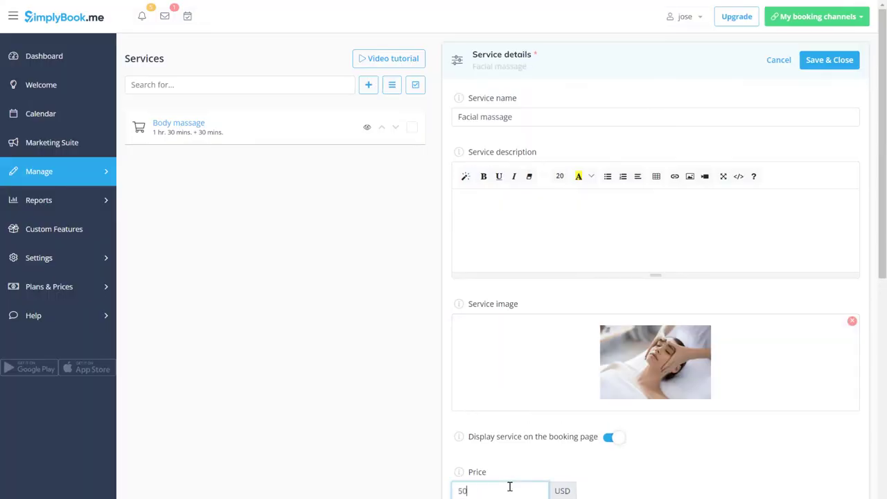
key(Return)
click(368, 84)
text(Cleansing facial tre)
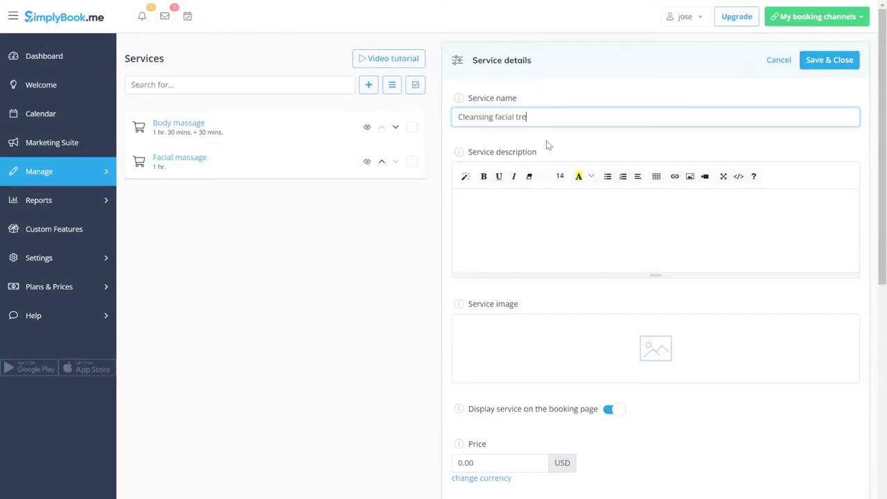
text(atment)
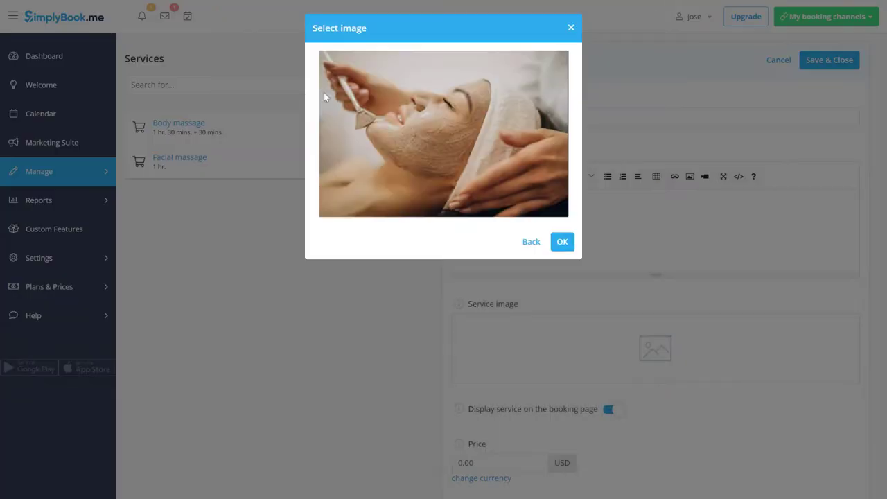
click(562, 242)
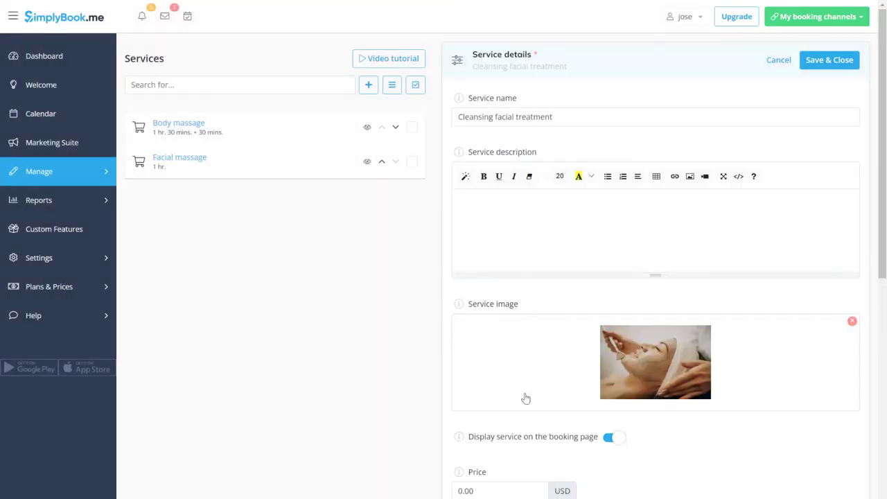
click(499, 491)
text(100)
key(Return)
Step: Add the Anti-aging facial treatment service priced at 100
click(368, 84)
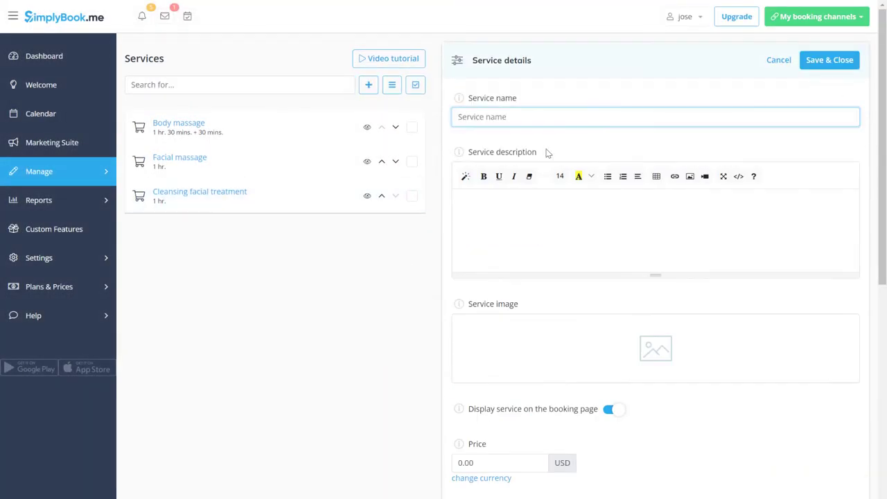
text(Ant)
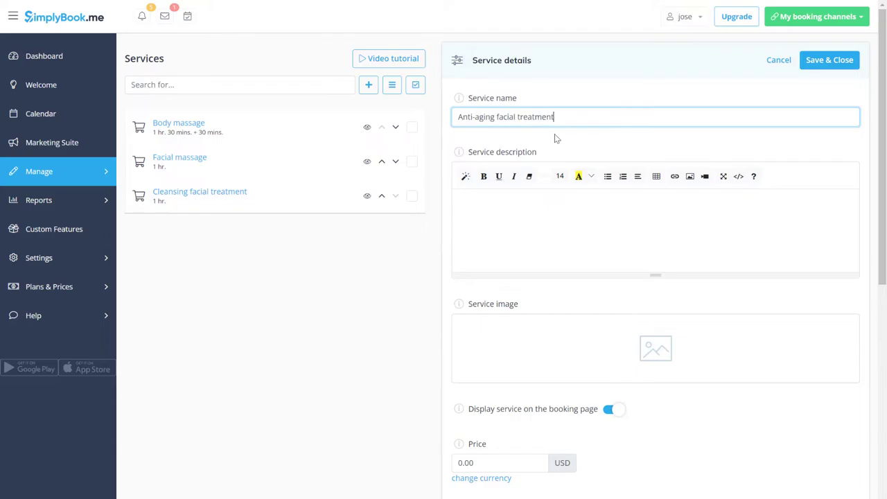
text(i-aging facial treatment)
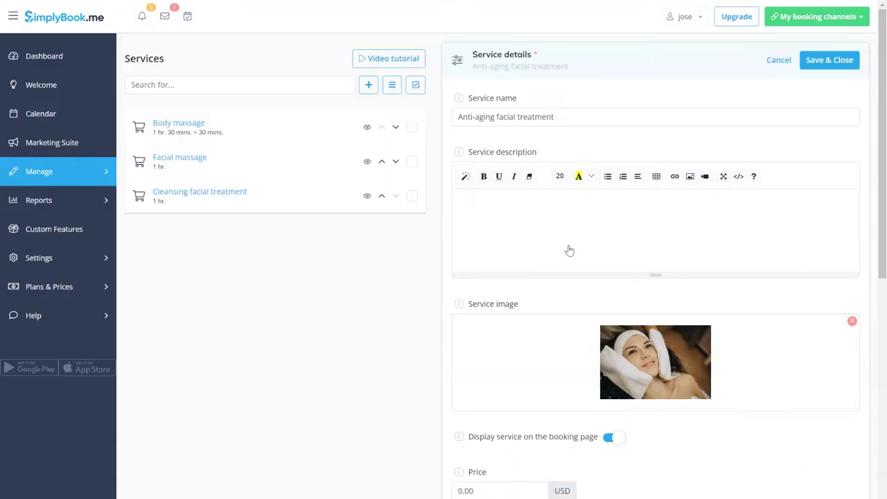
click(502, 488)
text(100)
click(803, 70)
Step: Add the Body scrub service priced at 100
click(368, 85)
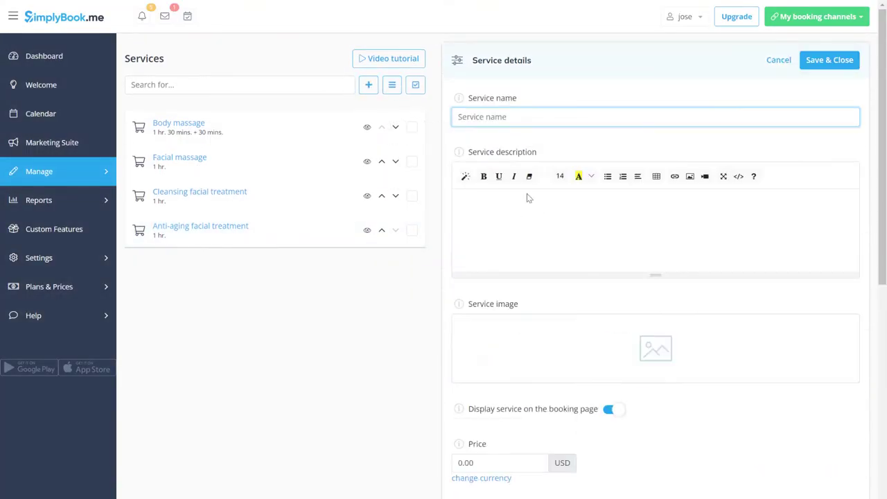
text(Body scrub)
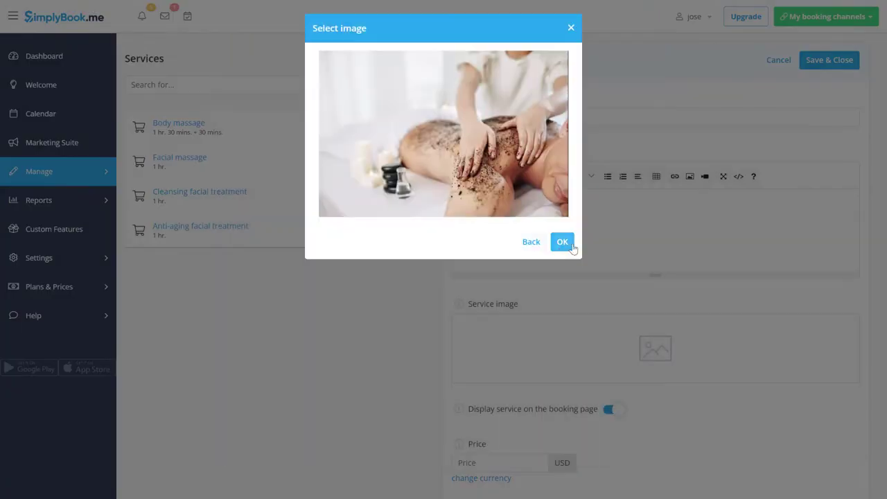
click(514, 492)
text(100)
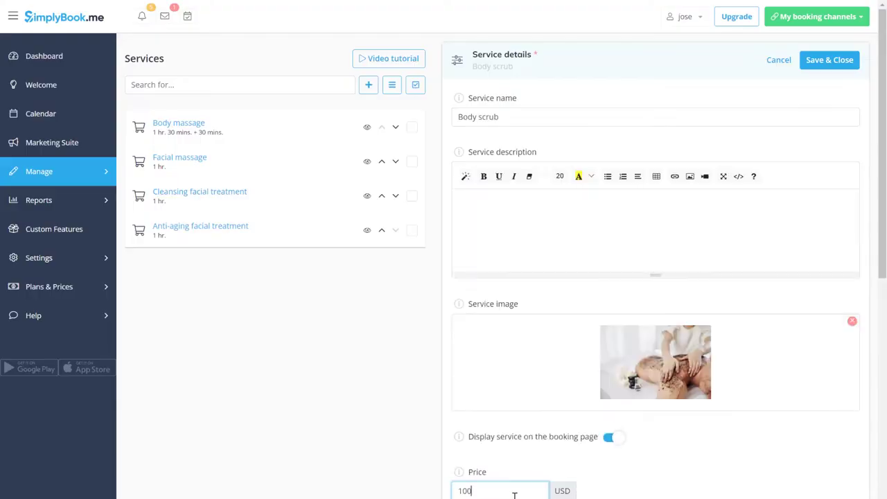
click(831, 61)
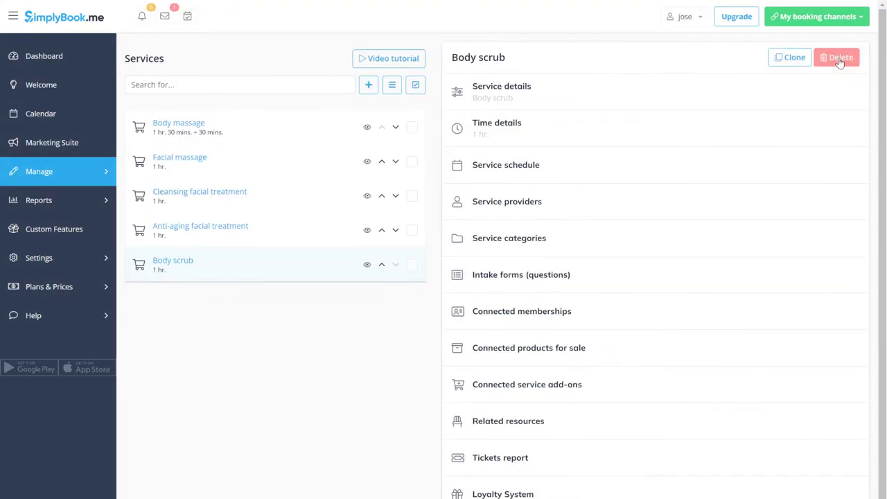
Step: Enable service categories and create a Massages category with a photo
click(679, 251)
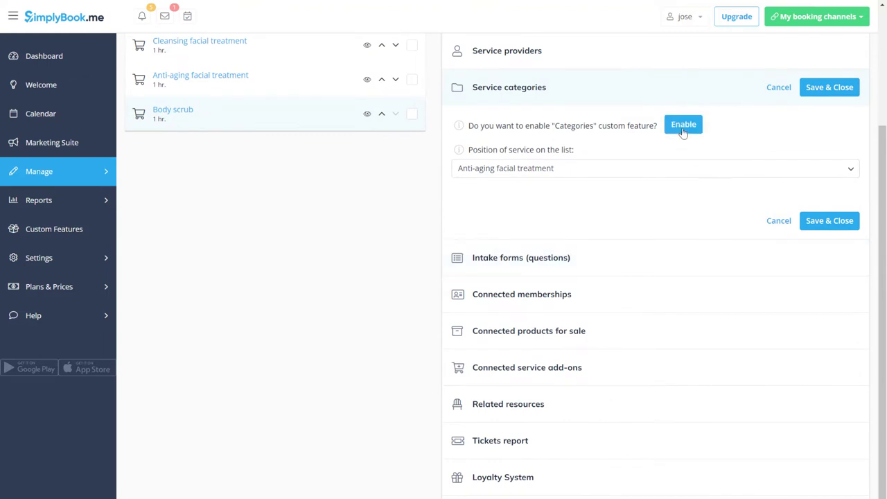
click(682, 126)
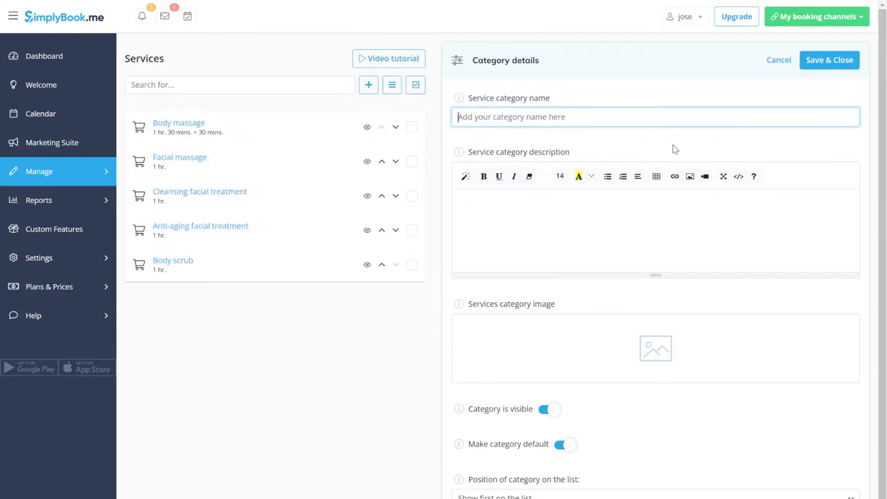
text(Massages)
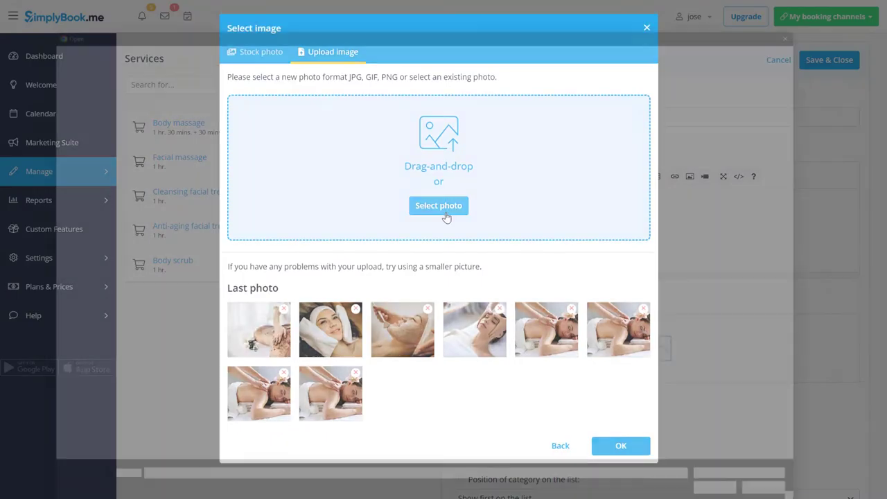
click(438, 203)
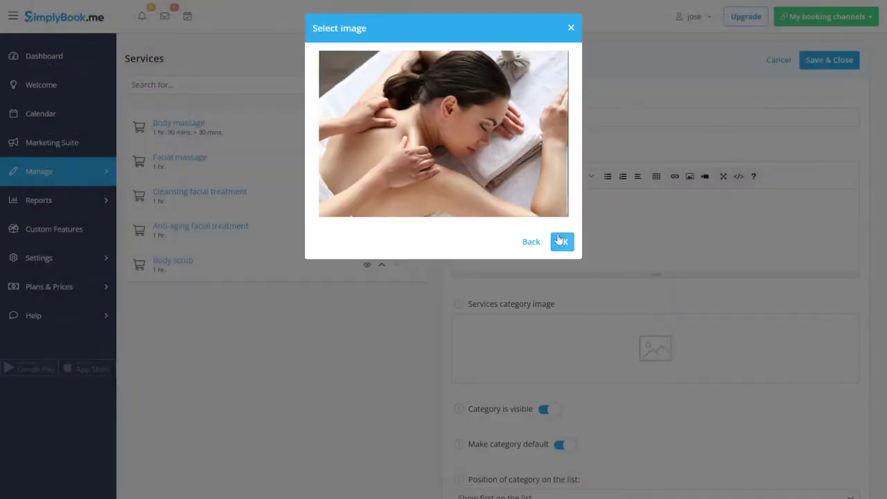
click(561, 240)
click(471, 101)
click(828, 60)
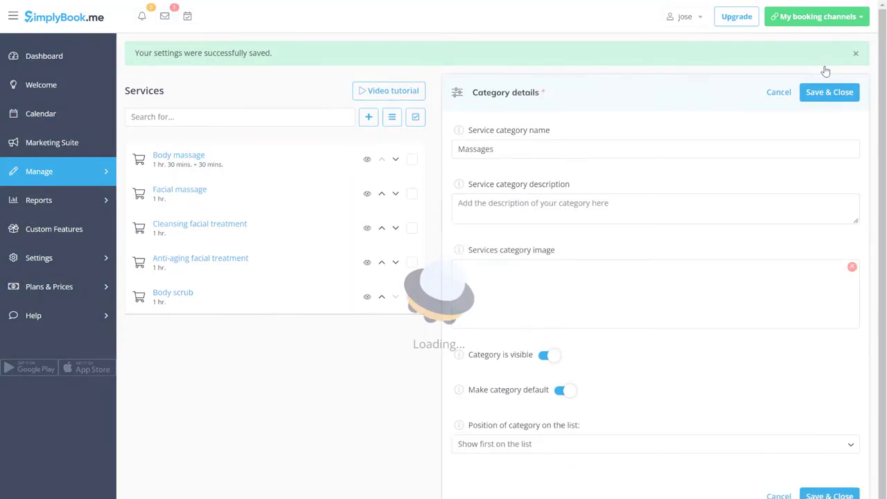
Step: Create a Treatments category with the hair photo, holding the two facial treatments and Body scrub
click(528, 117)
text(Treatments)
click(540, 341)
click(438, 203)
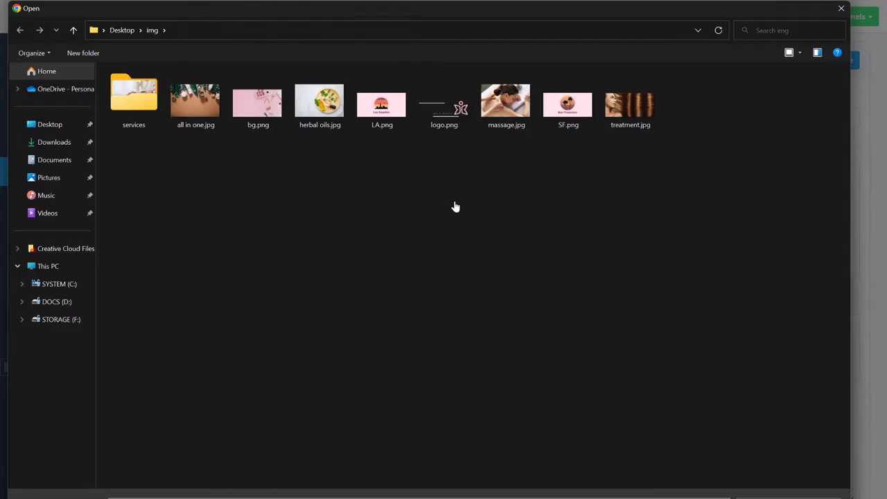
double_click(629, 98)
click(562, 202)
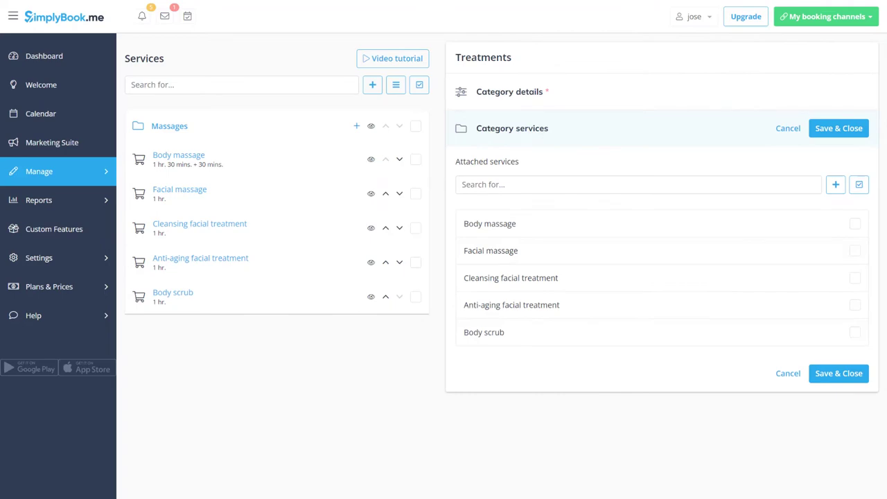
click(854, 278)
click(854, 305)
click(854, 332)
click(838, 373)
Step: Remove Cleansing facial, Anti-aging facial and Body scrub from the Massages category
click(244, 164)
click(512, 128)
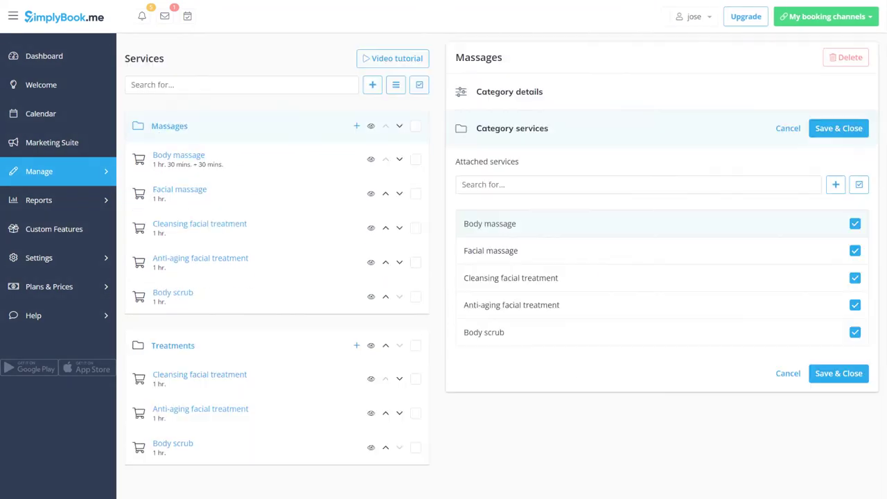
click(854, 277)
click(854, 305)
click(854, 332)
click(838, 374)
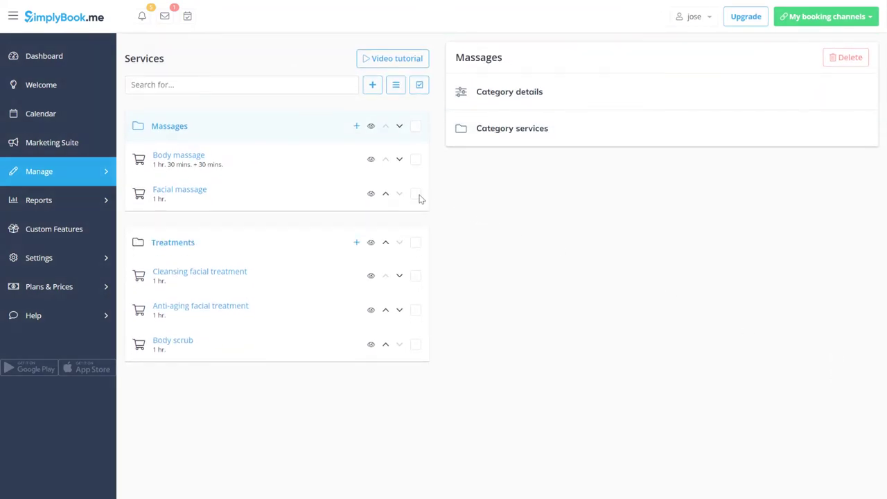
Step: In the Body massage service, expand Intake forms and enable the feature
click(322, 163)
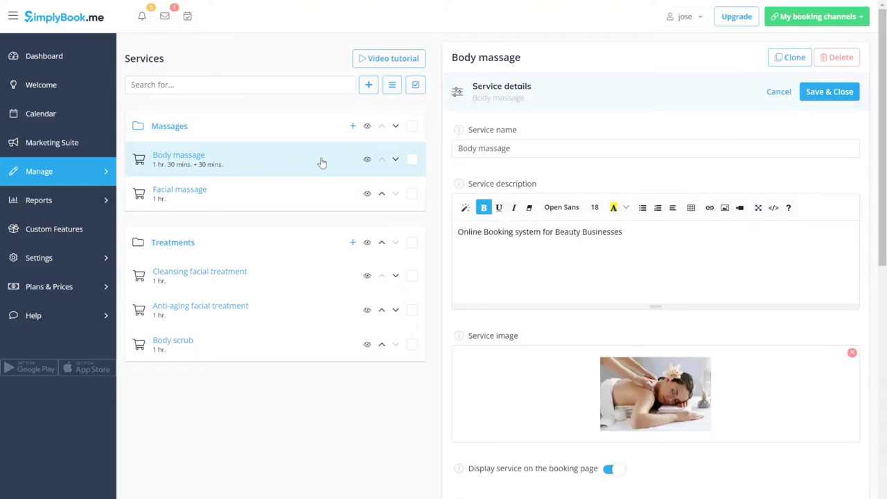
scroll(542, 304, down, 10)
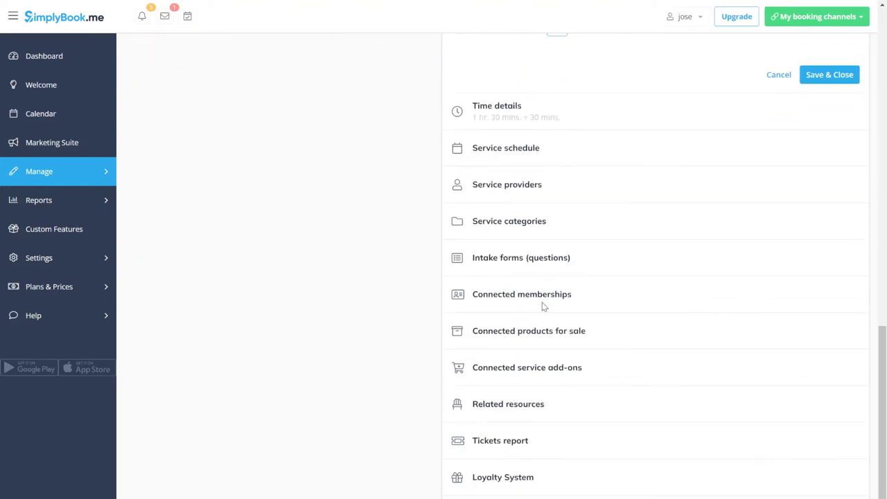
click(544, 262)
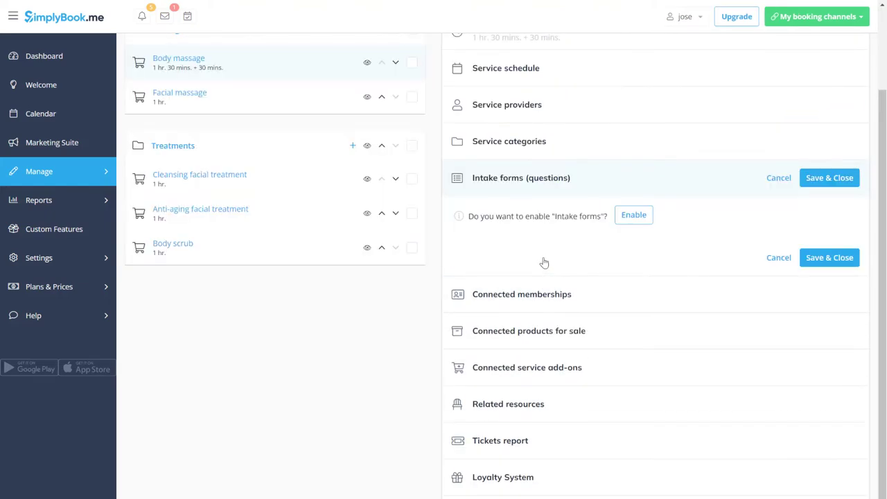
click(643, 213)
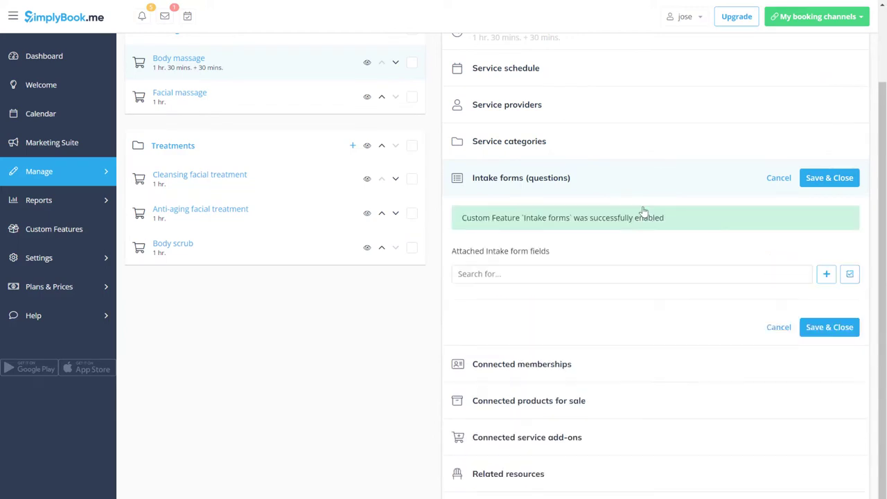
Step: Add a dropdown intake question titled 'Are you using our service for the first time?'
click(825, 278)
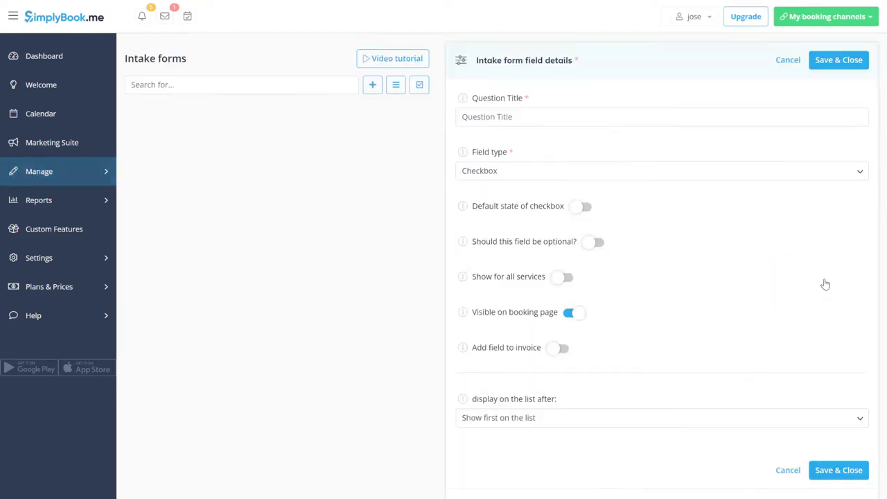
click(760, 171)
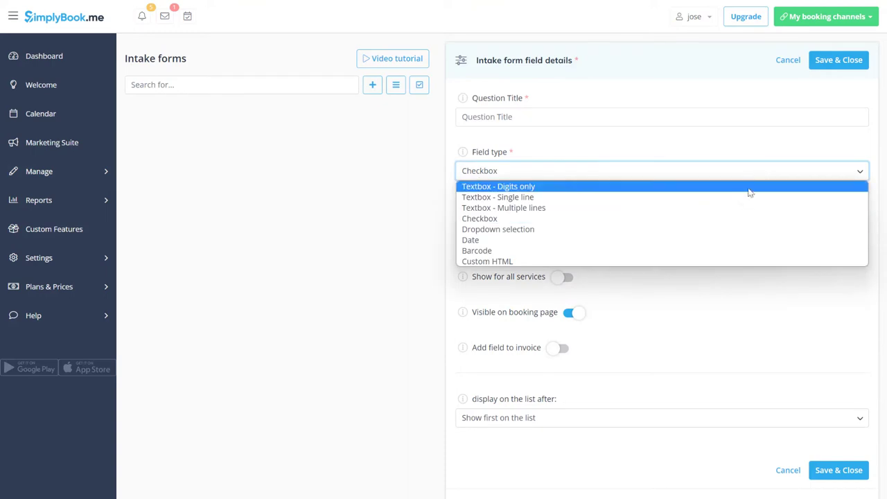
click(722, 229)
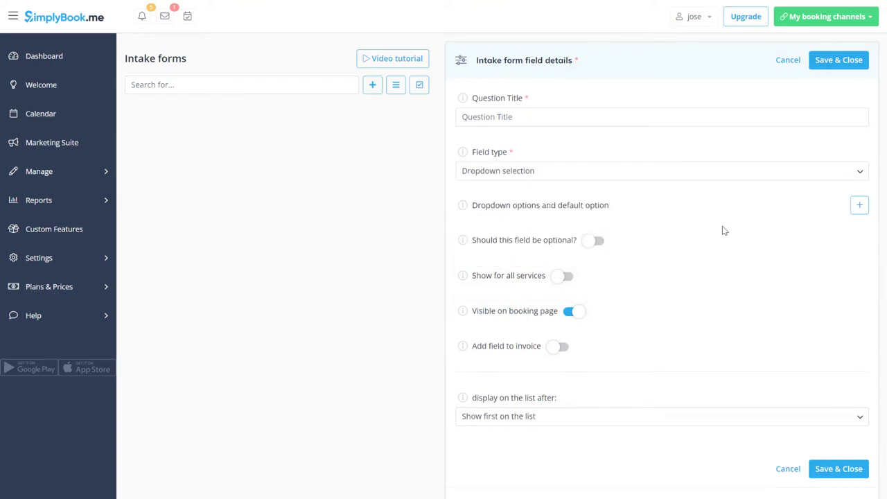
click(651, 115)
text(Are)
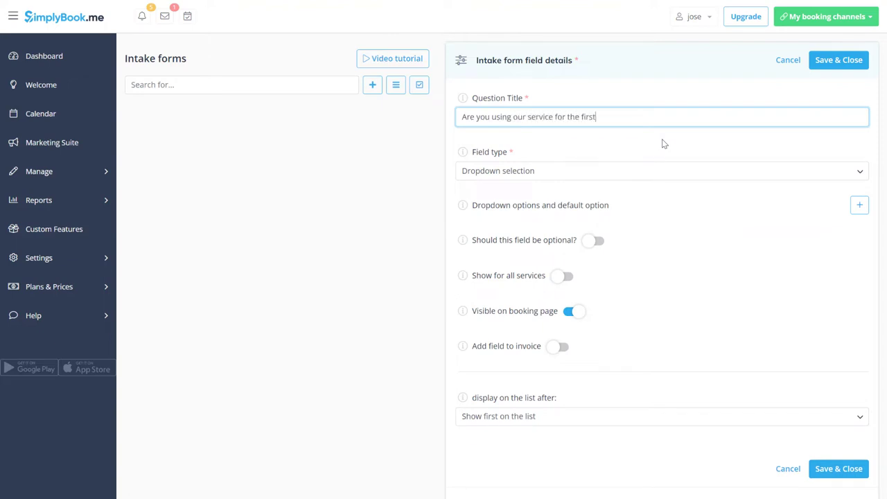
Step: Give the question Yes and No options, show it for all services, and save
click(858, 205)
click(851, 205)
click(476, 244)
text(Yes)
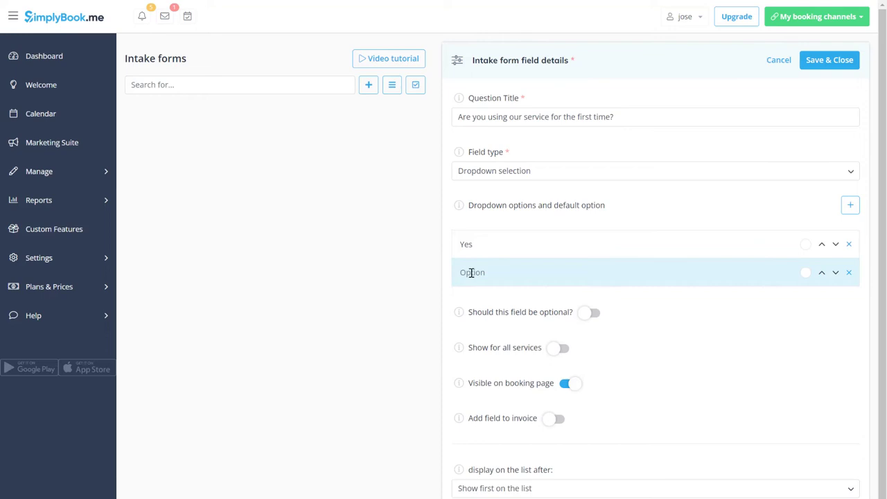
click(557, 352)
scroll(558, 353, down, 2)
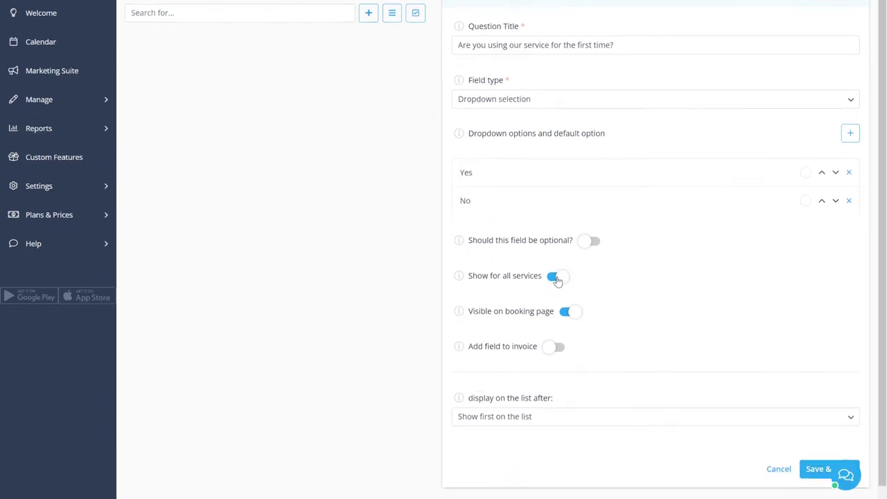
click(810, 448)
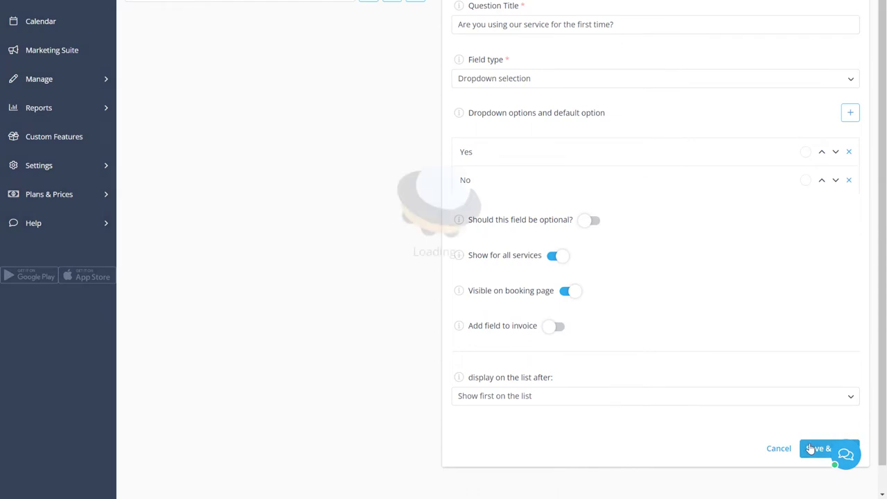
Step: Start a dropdown intake question titled 'Please choose the massage oil'
click(373, 119)
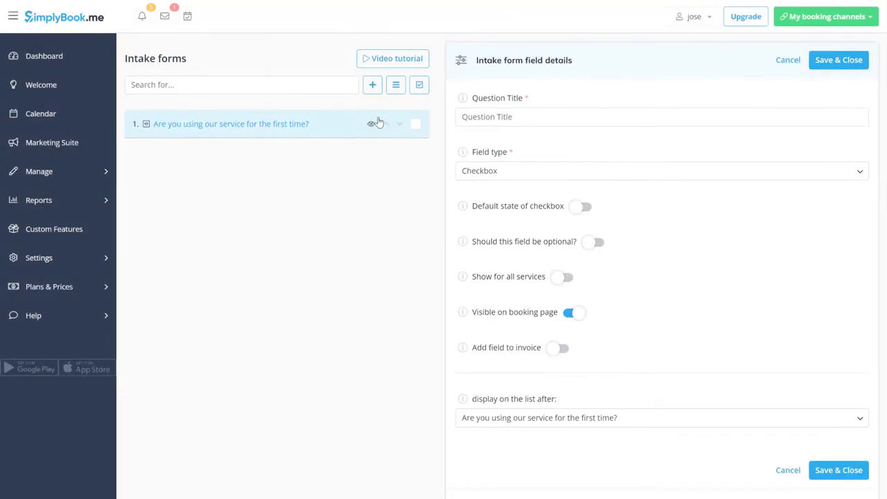
click(489, 122)
text(Please choose the massage oil)
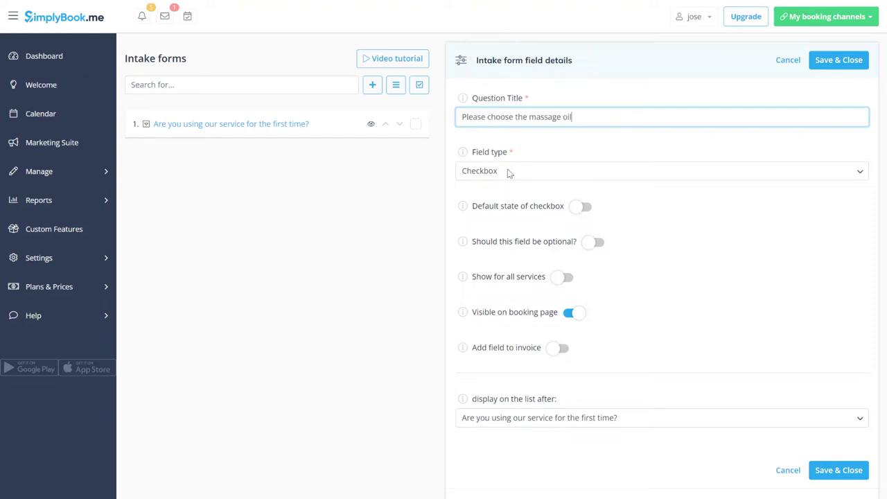
click(509, 172)
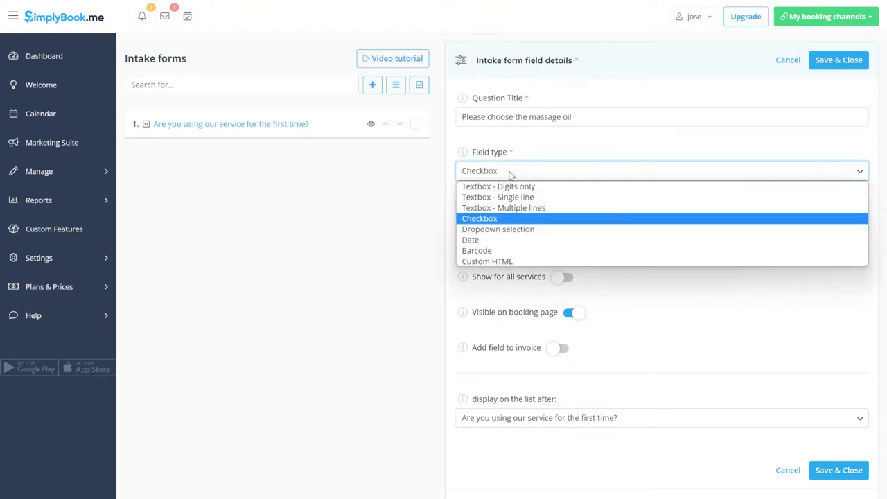
click(510, 231)
Step: Add the options Kukui nut oil, Wheat germ oil, Shea butter and Cocoa butter
click(859, 206)
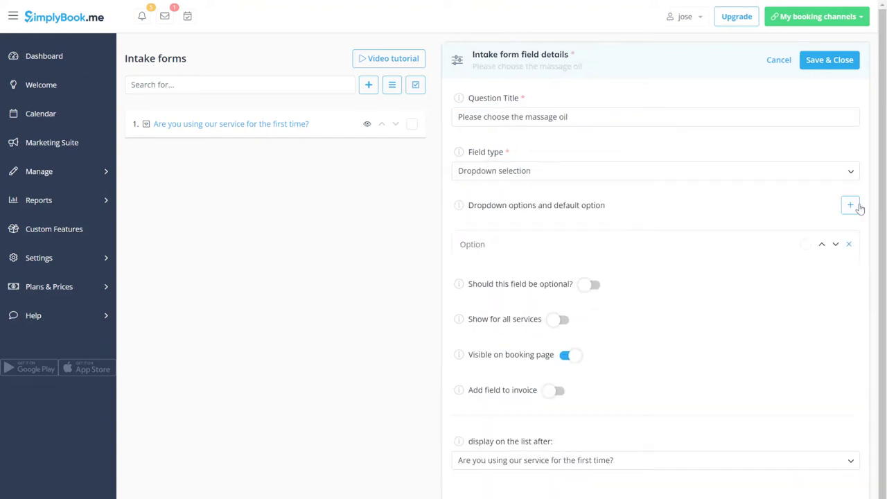
text(Kukui nut oil)
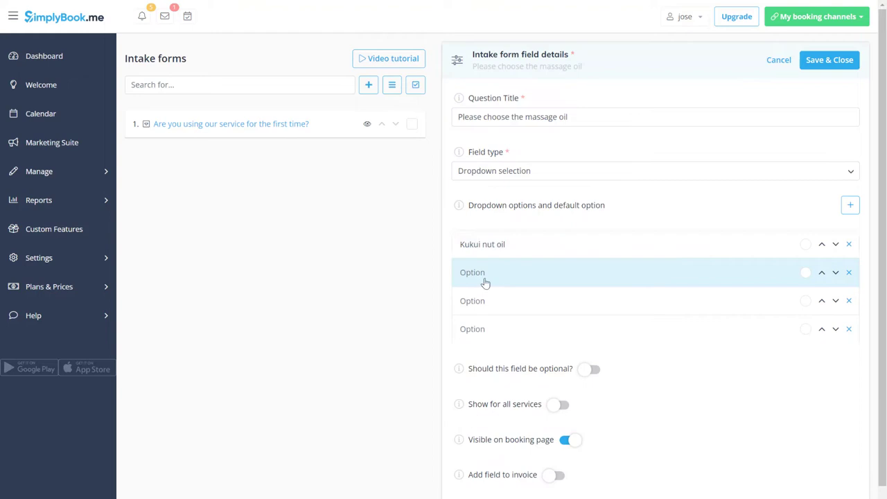
click(509, 275)
text(Wheat germ oil)
click(513, 301)
text(Shea butter)
click(505, 329)
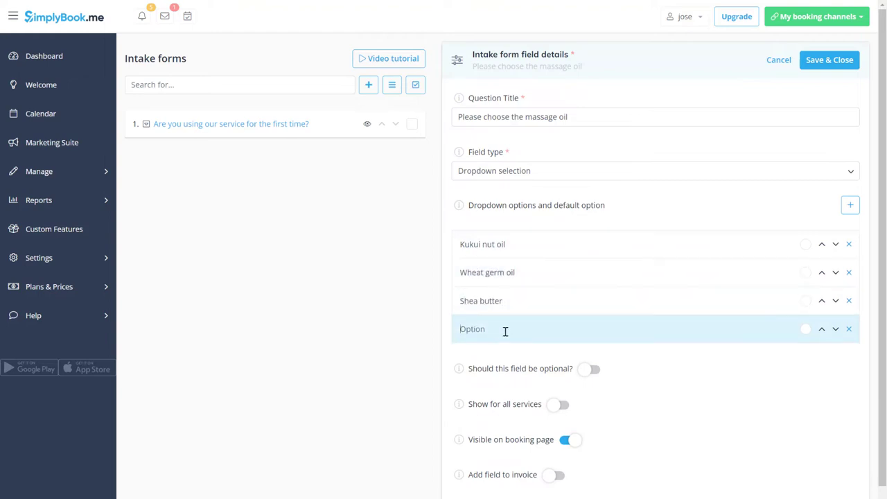
text(Cocoa butter)
Step: Attach the question to Body massage and Facial massage, and save
scroll(505, 330, down, 3)
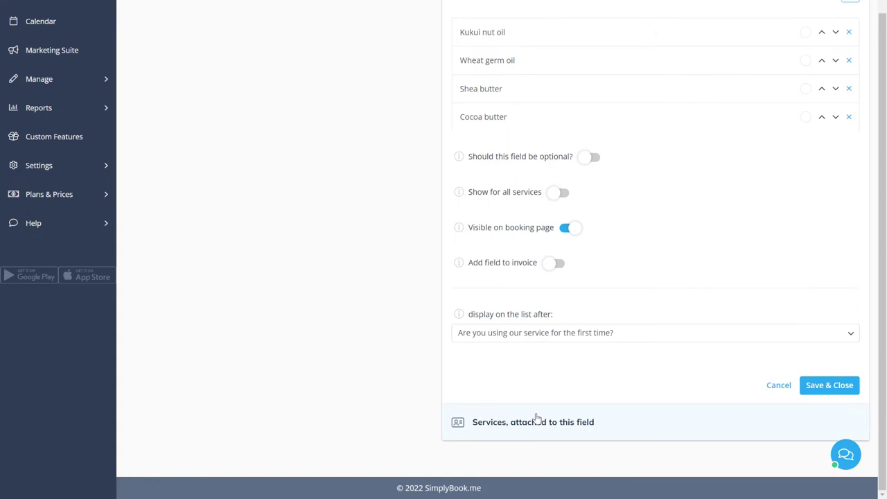
click(537, 417)
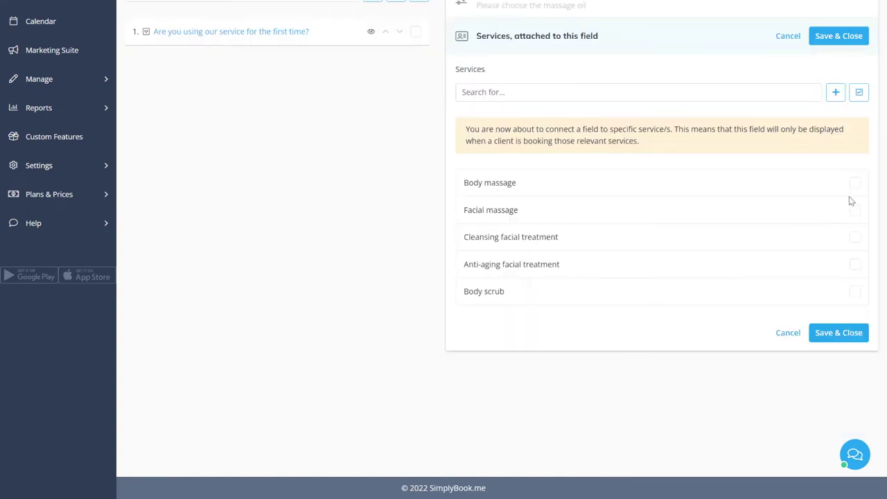
click(856, 184)
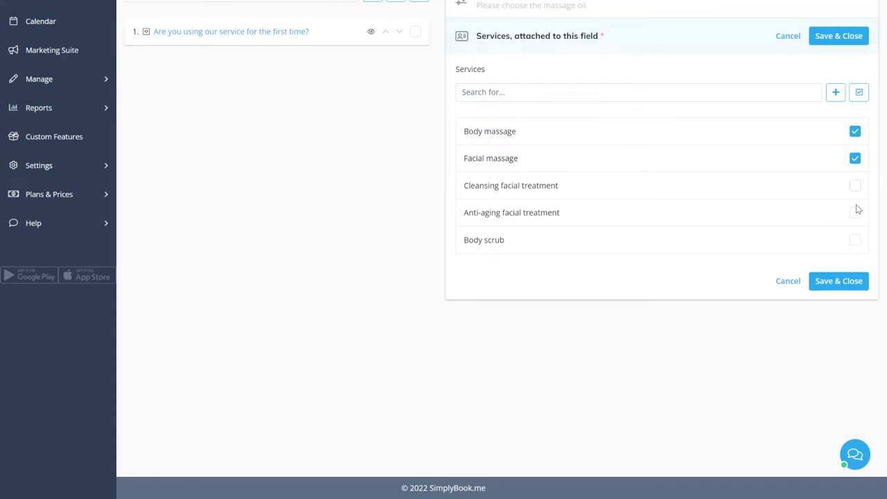
click(839, 280)
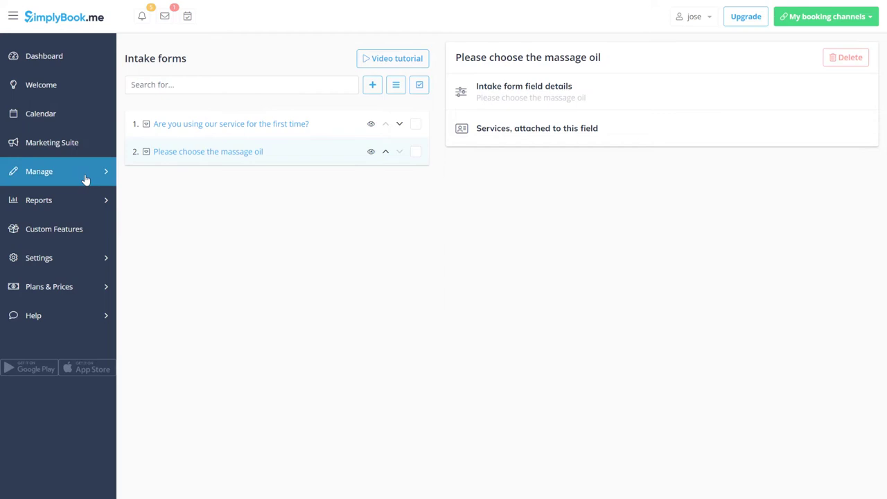
Step: From the Body massage service, enable the Service Add-ons feature
mouse_move(86, 179)
click(161, 178)
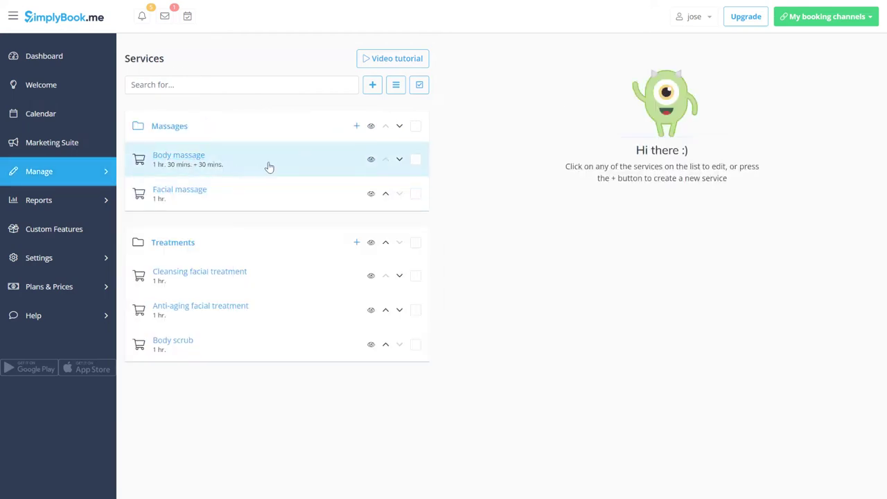
click(269, 167)
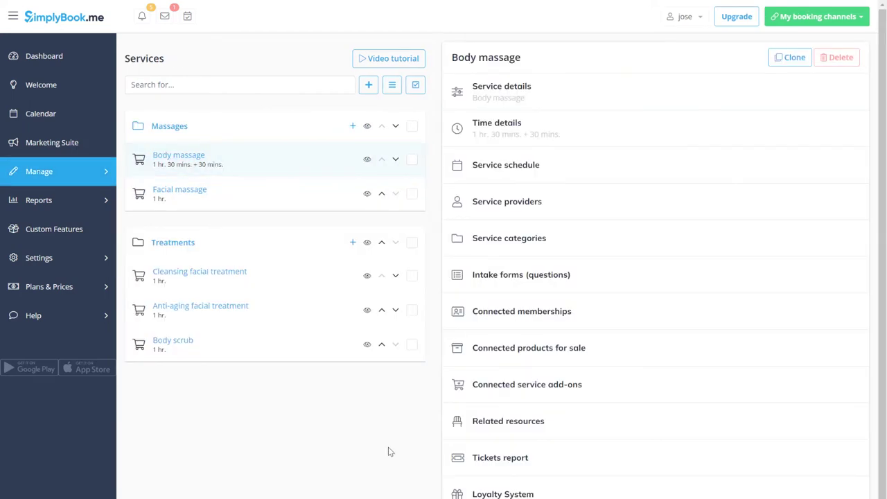
click(515, 385)
scroll(515, 397, down, 1)
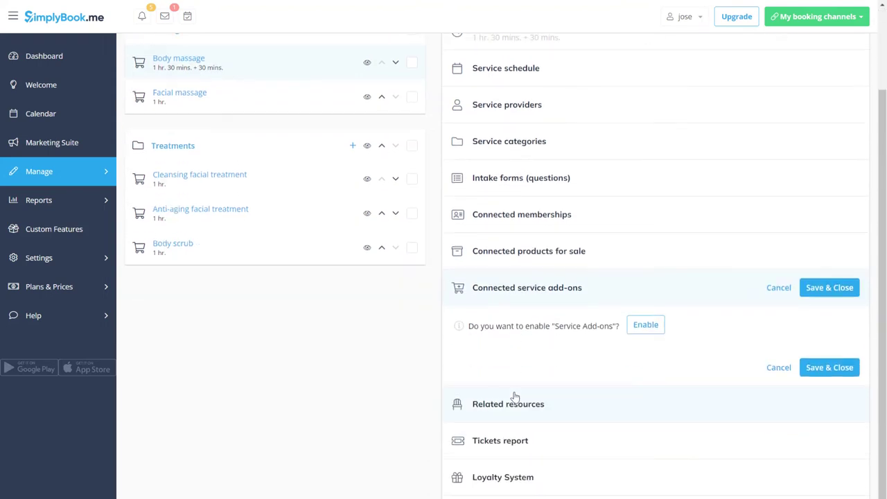
click(645, 324)
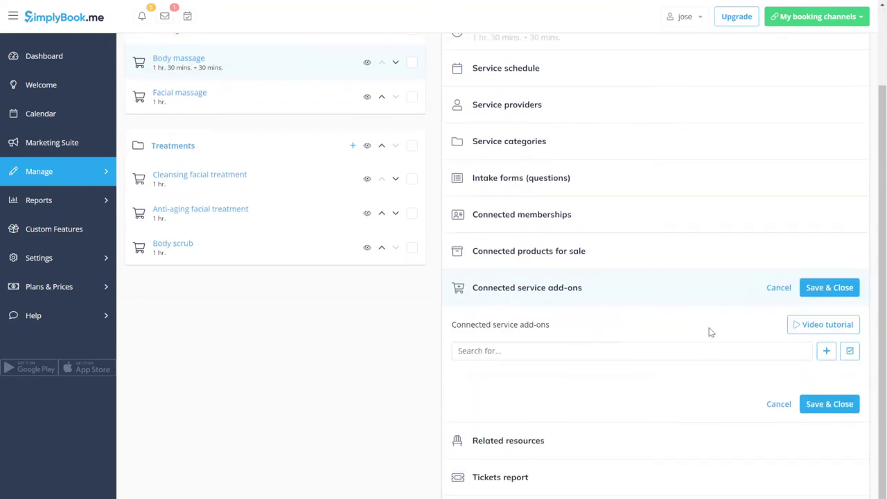
Step: Create a 'Herbal oils set' add-on priced at 50 and save it
click(822, 355)
click(587, 113)
text(Herbal oils set)
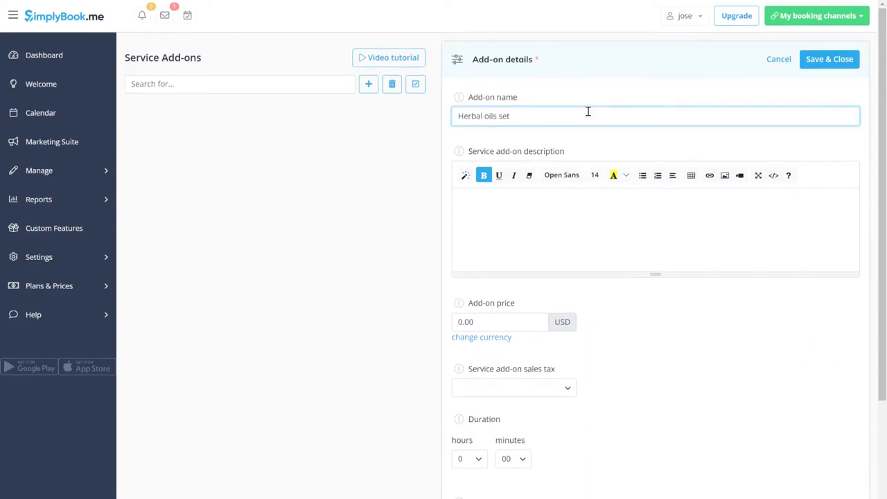
scroll(540, 208, down, 2)
click(493, 263)
text(50)
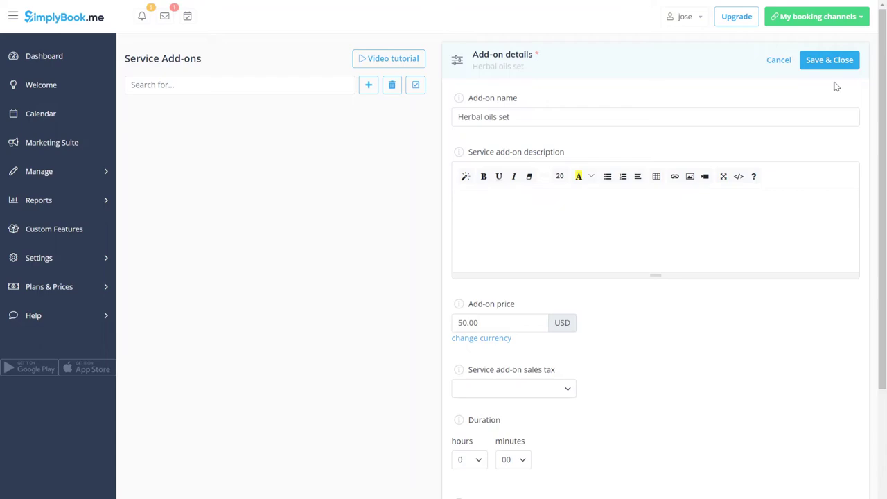
click(823, 61)
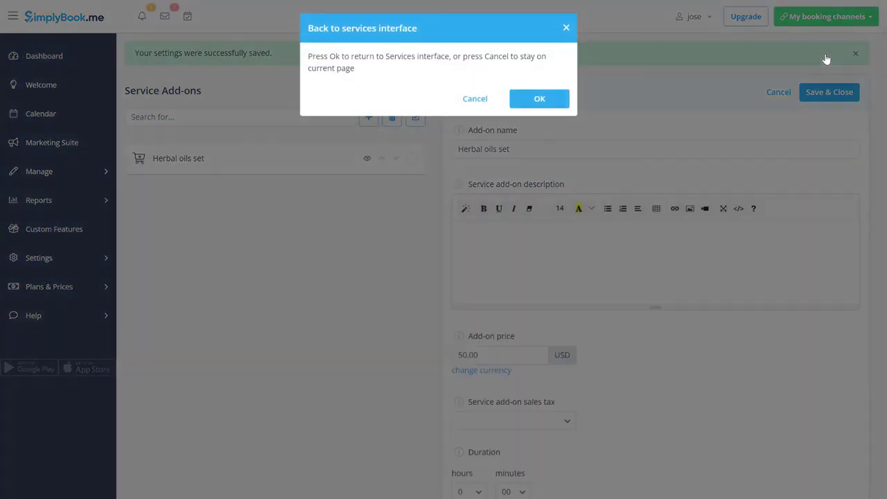
Step: Enable the Loyalty System for Body massage awarding 50 loyalty points, and save
click(539, 101)
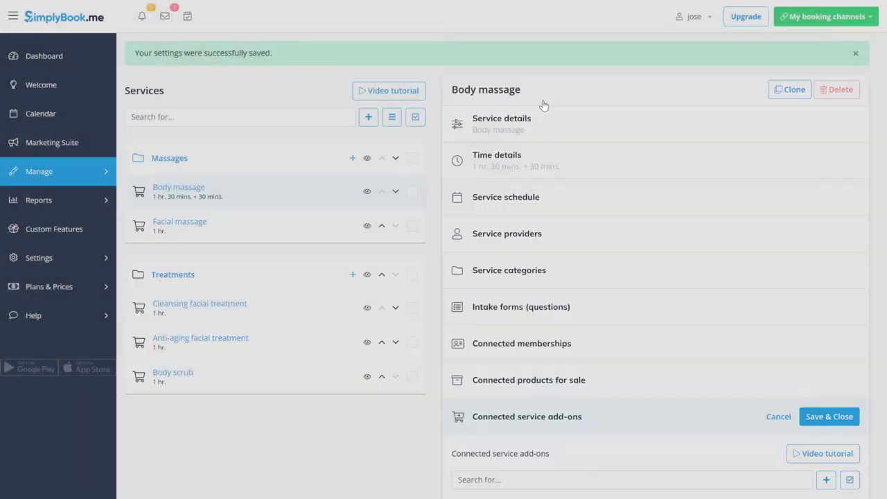
scroll(544, 105, down, 5)
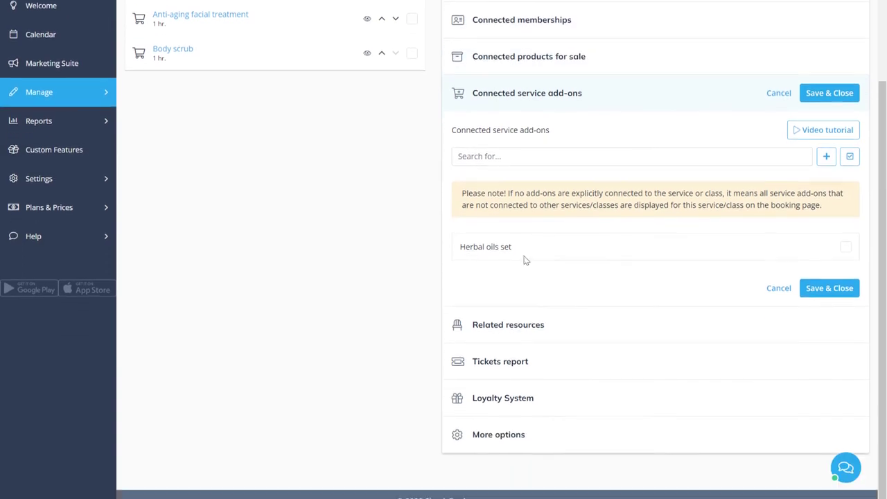
click(524, 383)
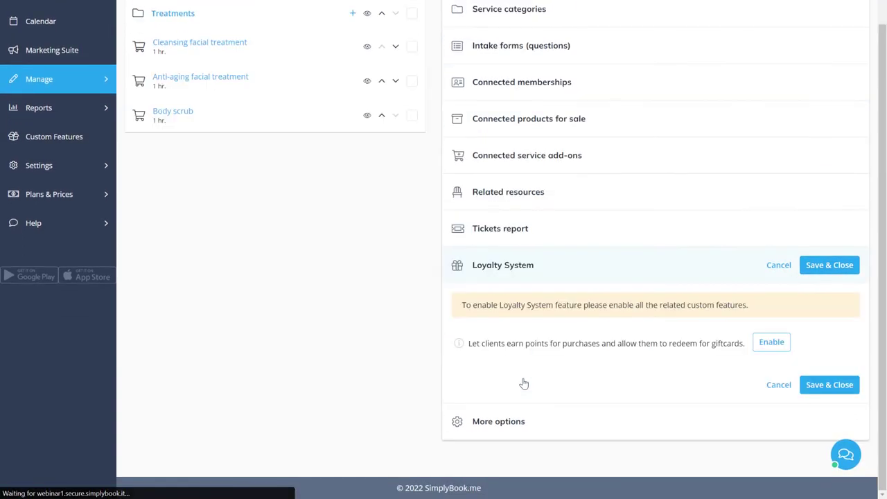
click(771, 342)
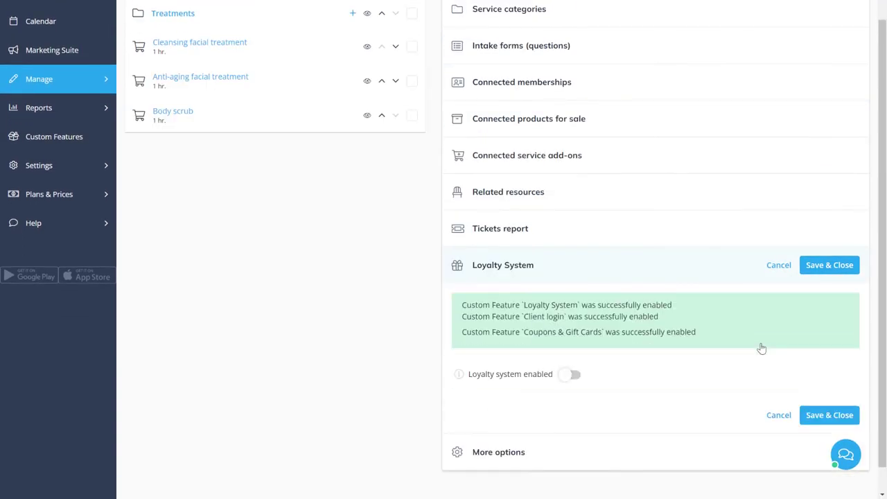
click(572, 377)
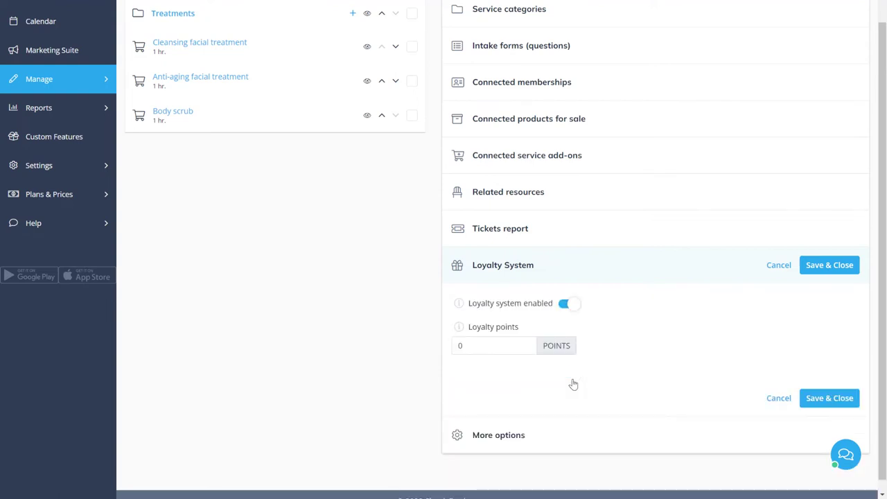
click(512, 338)
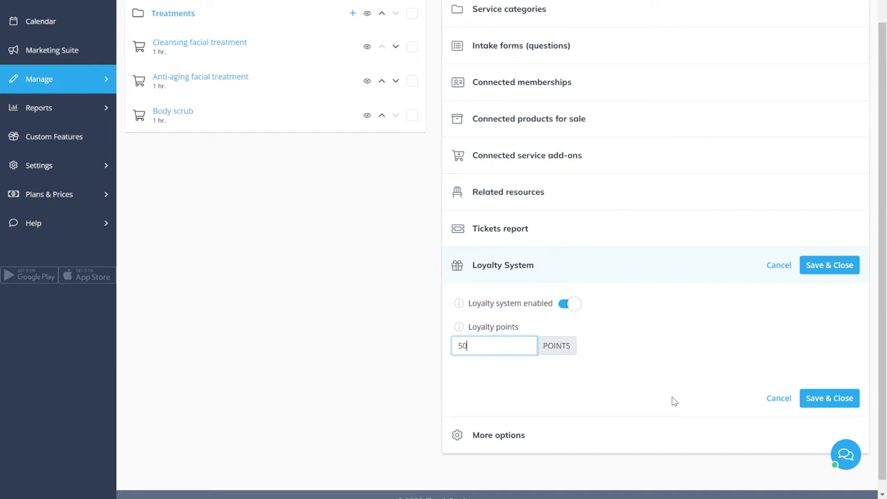
click(828, 401)
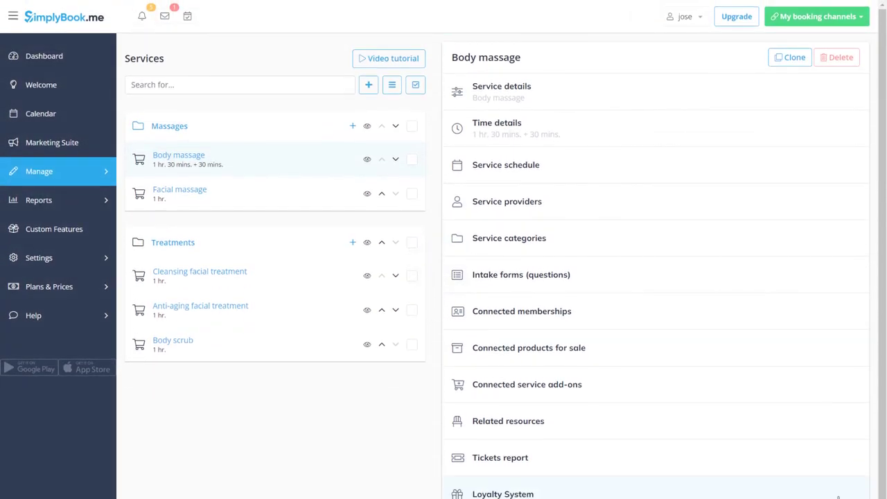
Step: Find 'insta' in Custom Features, switch on Instagram photo sharing, and authorise Instagram access
click(93, 234)
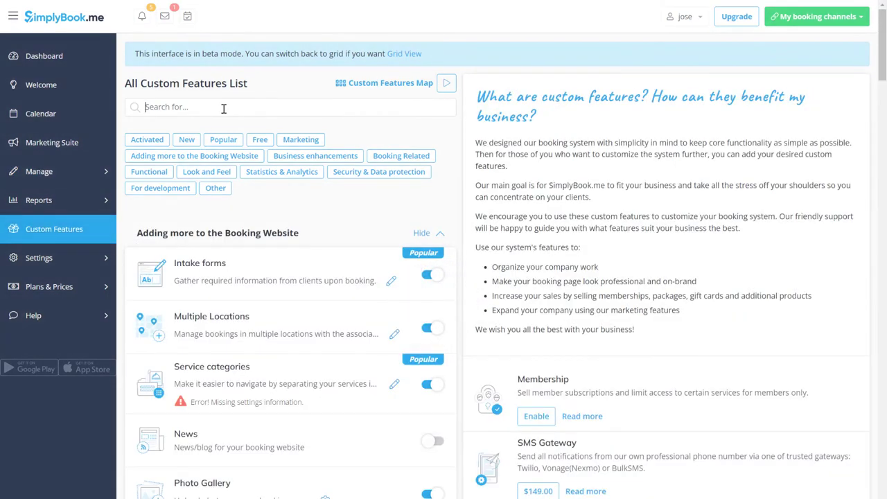
text(insta)
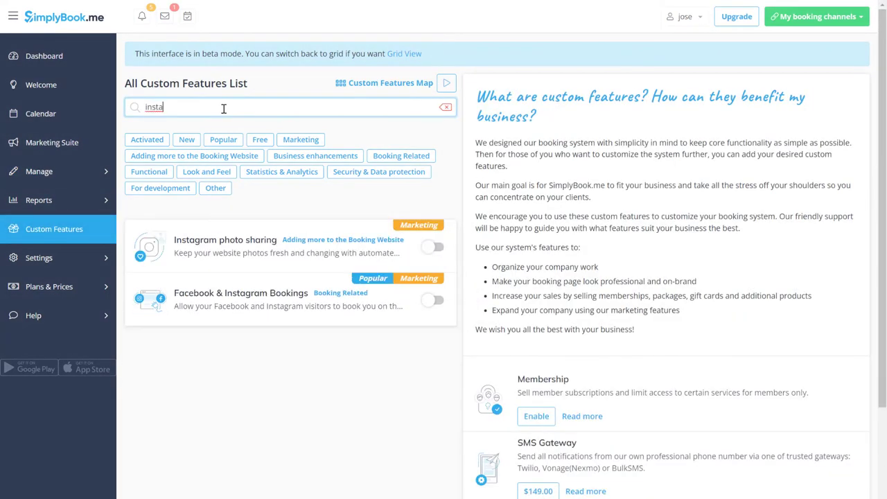
click(434, 254)
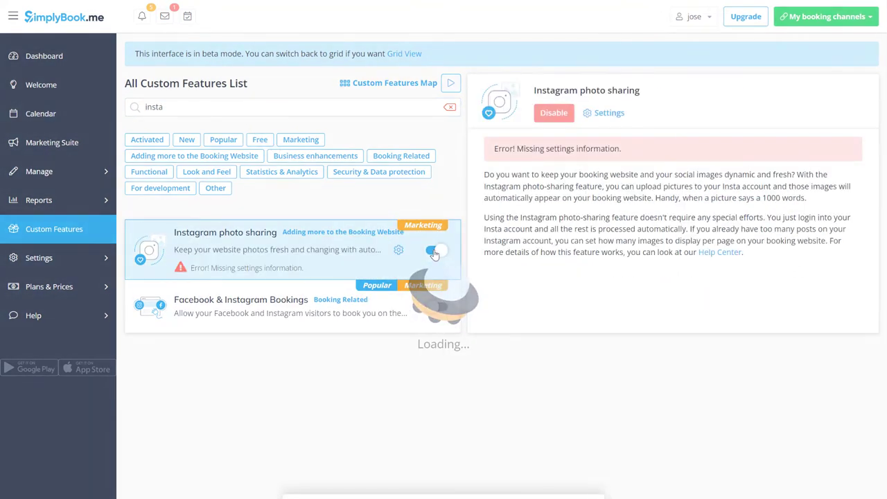
click(604, 121)
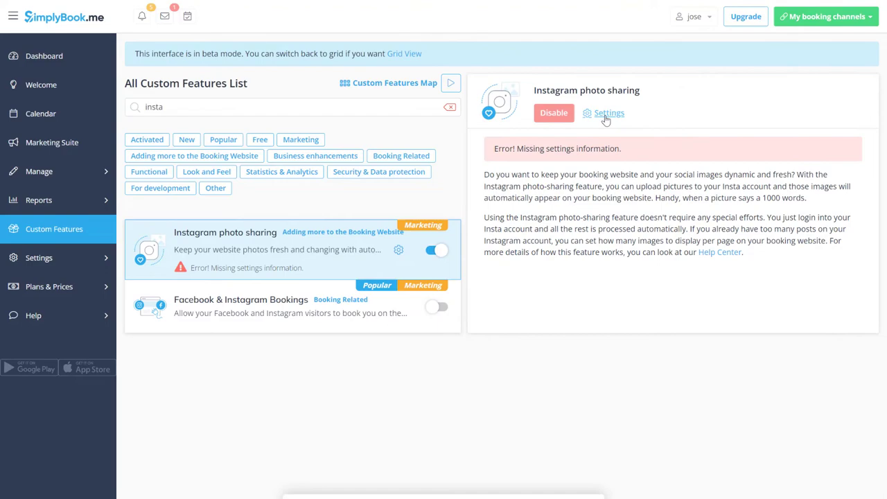
click(514, 192)
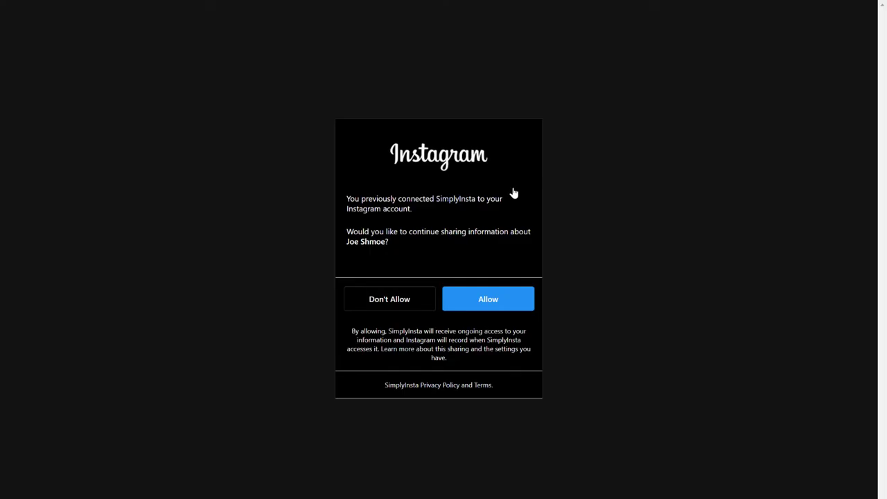
click(486, 299)
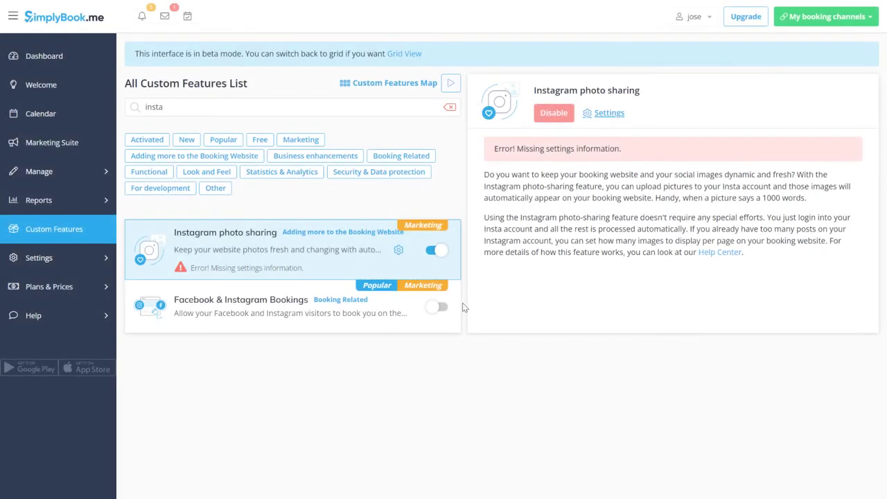
Step: Switch on Facebook & Instagram Bookings and grant the Facebook connection permissions
click(438, 307)
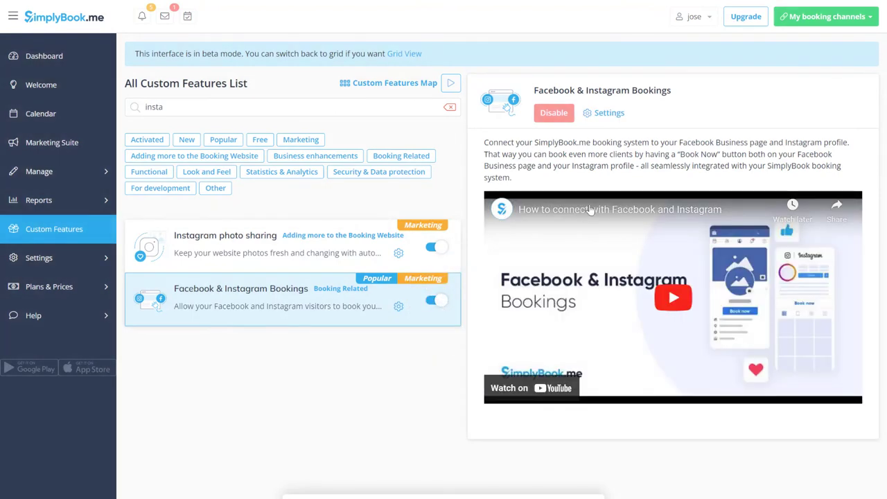
click(608, 118)
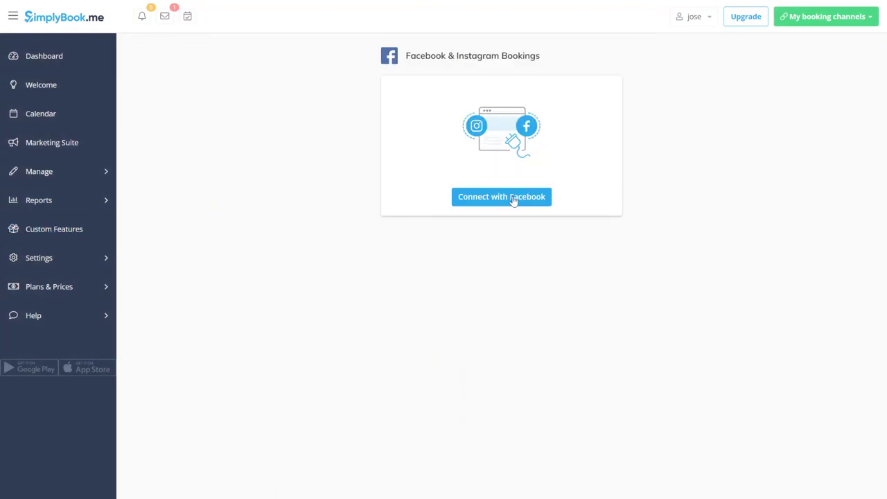
click(513, 200)
click(502, 226)
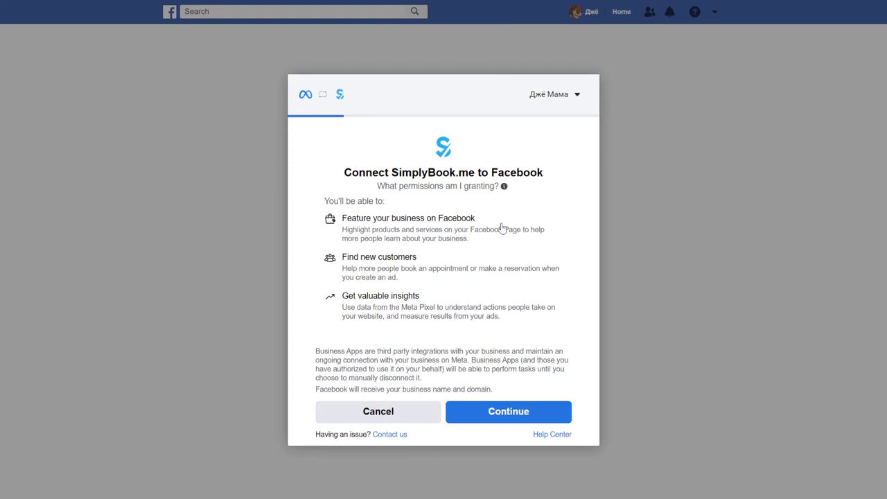
click(501, 412)
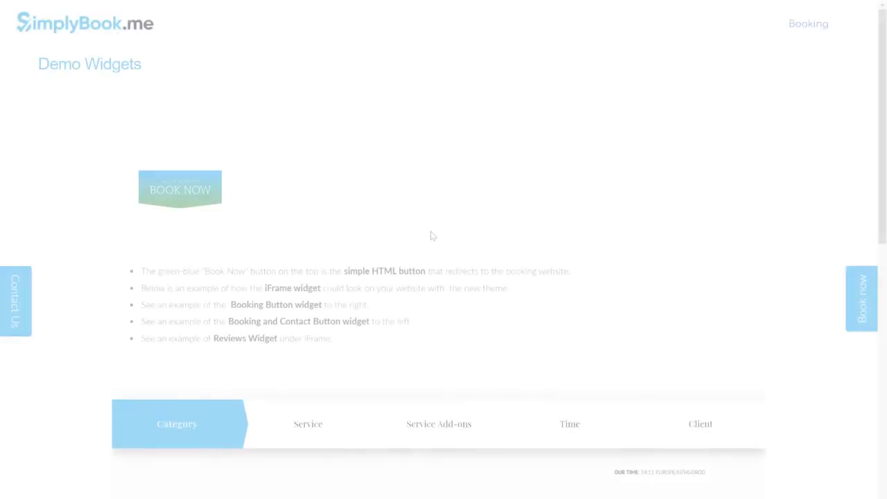
Step: Choose the Terrace category in the booking widget
scroll(431, 236, down, 4)
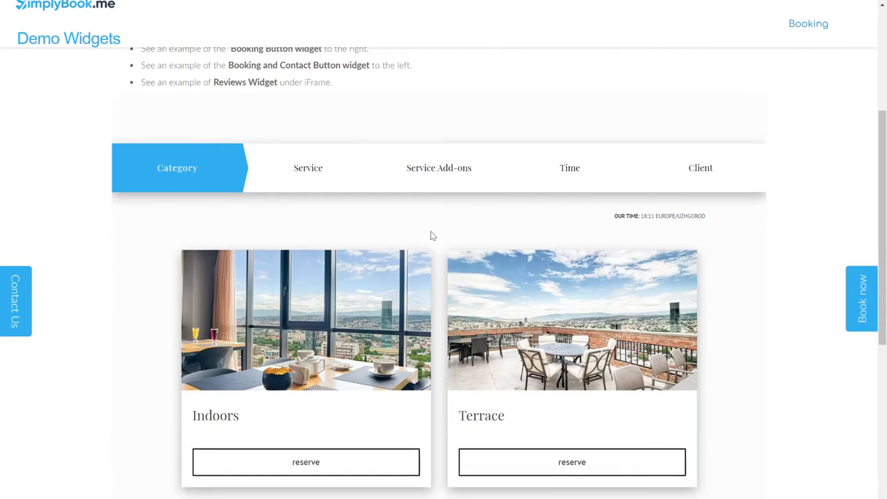
click(521, 462)
scroll(521, 463, down, 3)
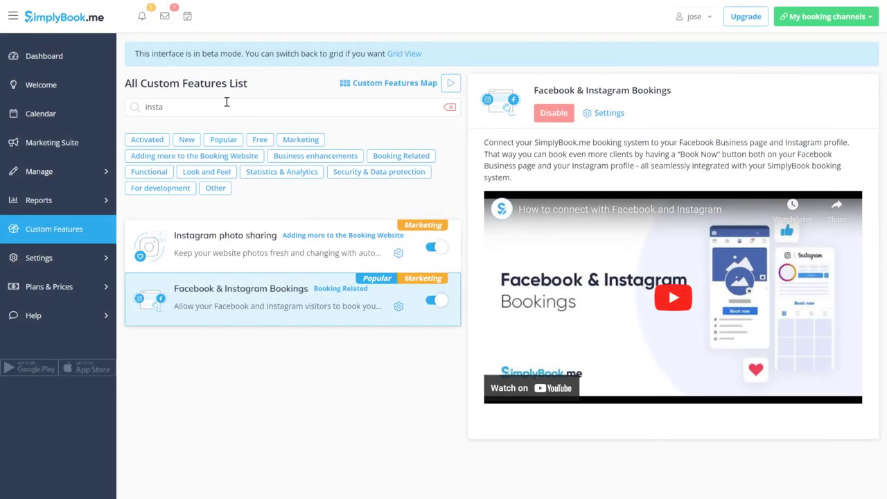
Step: Search the features for 'coupon' and switch on Coupons & Gift cards
double_click(228, 104)
text(coupon)
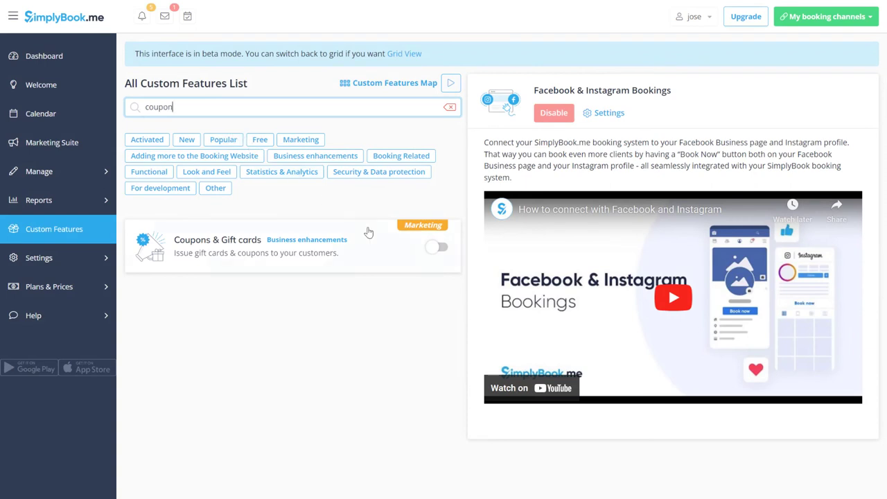
click(443, 251)
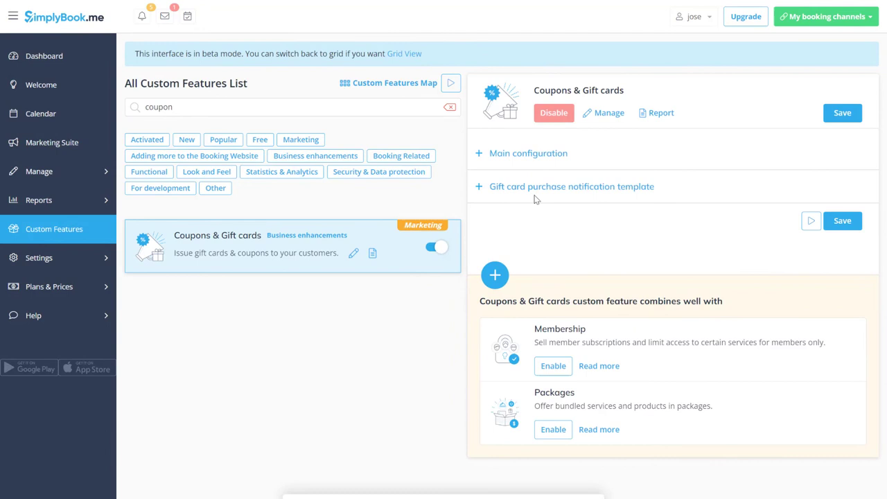
Step: Add a new gift card titled '$100 Gift card' with a 100 USD amount and 100 USD price
click(603, 116)
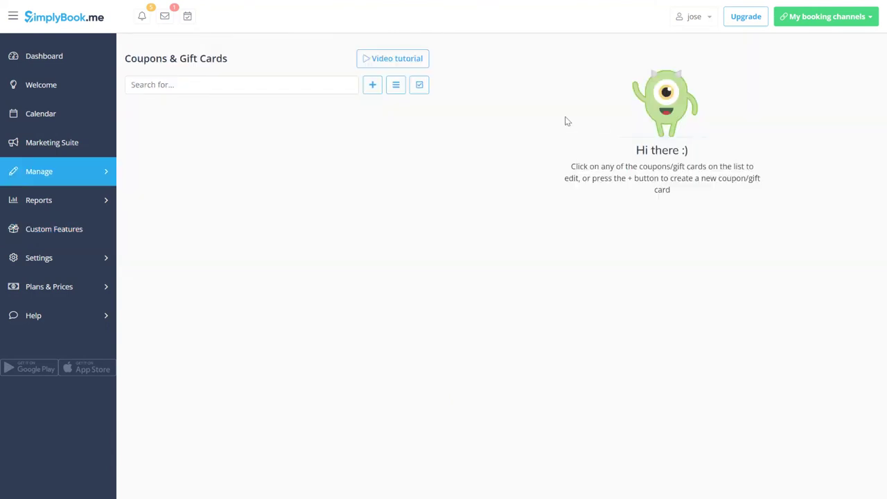
click(372, 84)
click(381, 115)
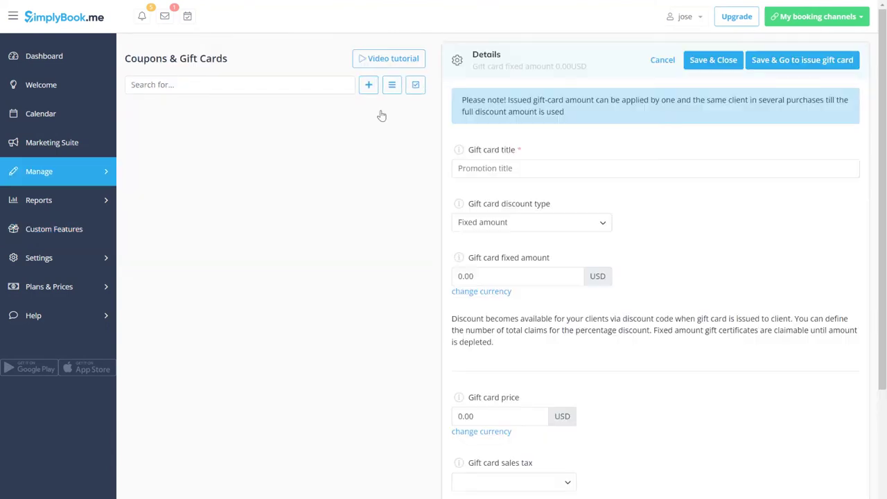
click(487, 168)
text(S)
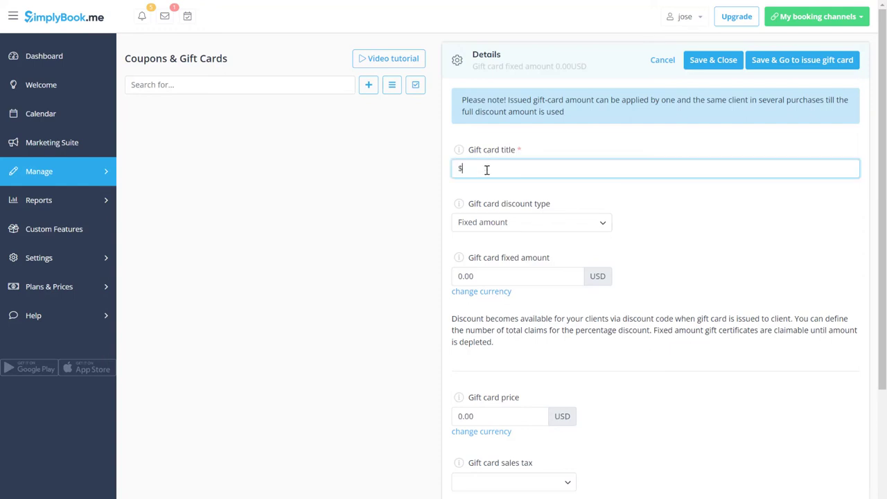
click(503, 277)
text(10)
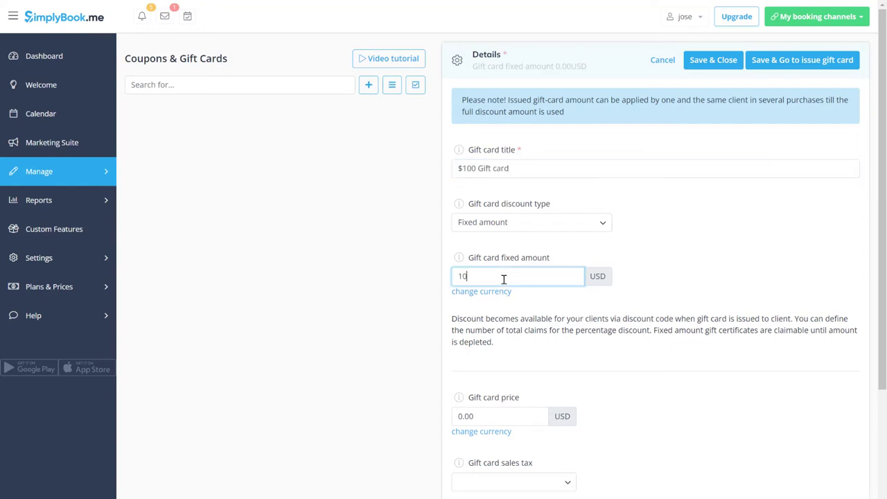
click(495, 413)
text(100)
Step: Upload the gift-box photo as the gift card image and save the gift card
scroll(520, 340, down, 5)
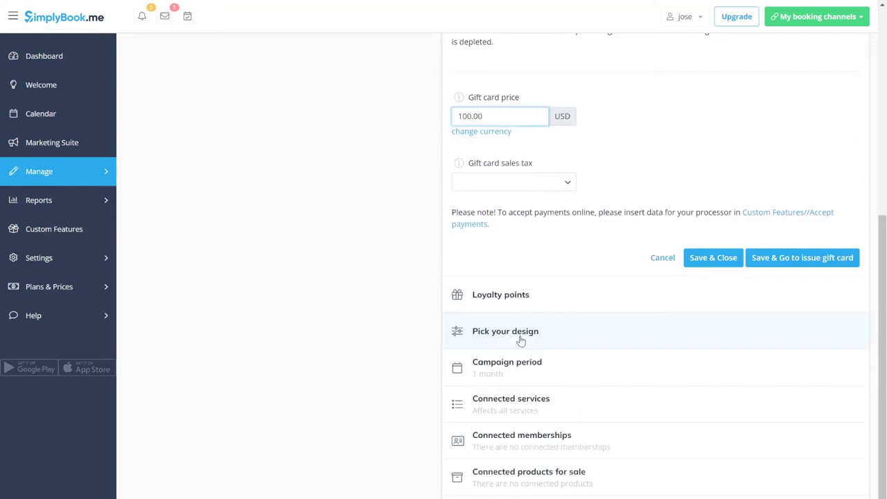
click(520, 340)
click(521, 340)
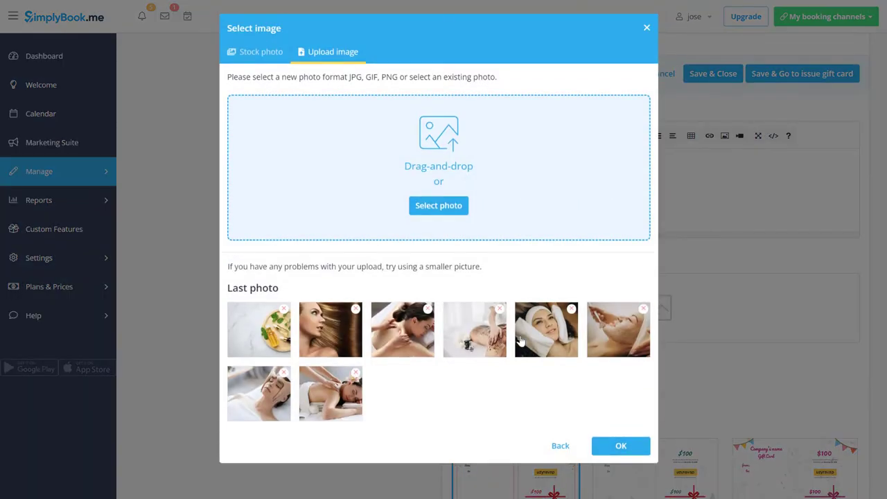
click(437, 208)
double_click(320, 111)
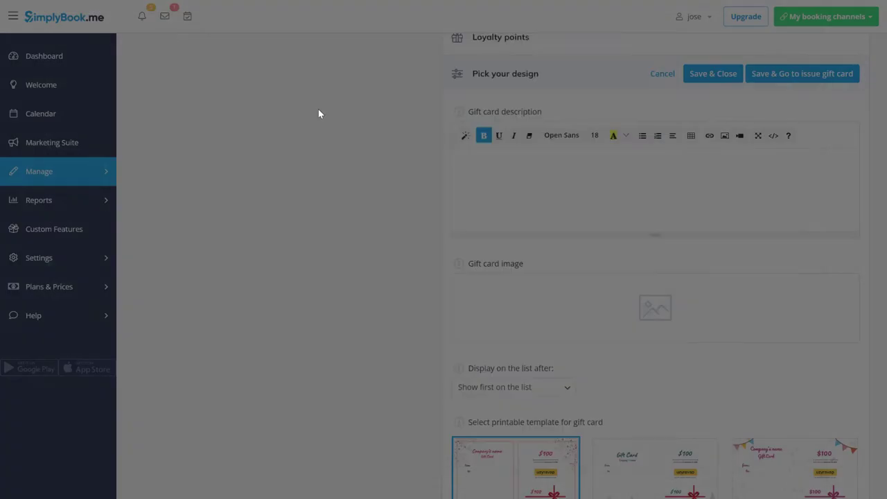
click(560, 240)
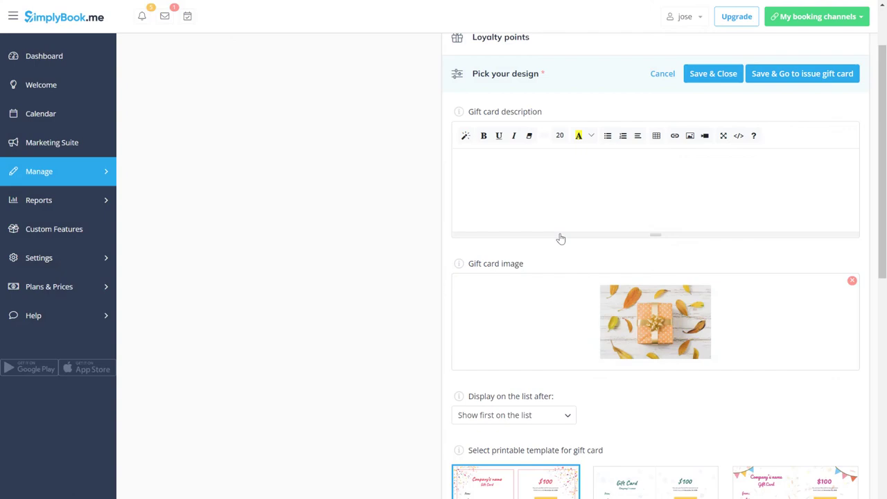
click(706, 74)
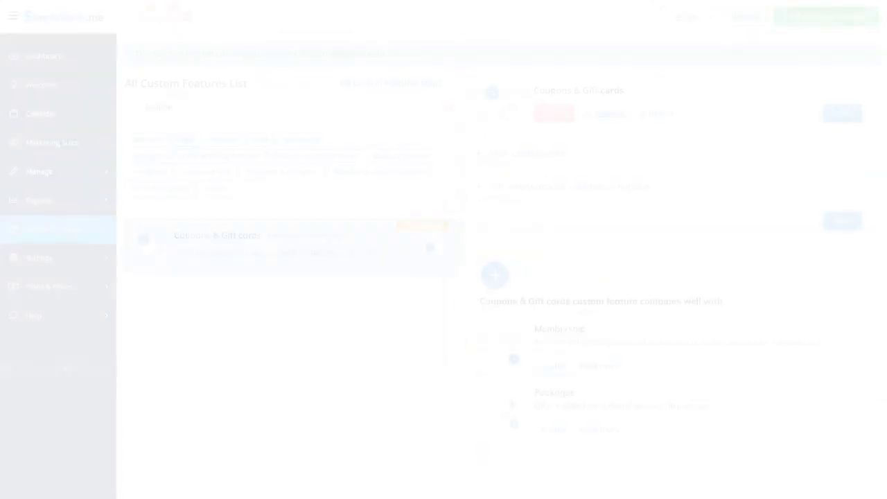
Step: Search 'group', switch on Group bookings, set max bookings at a time to 2, and save
key(BackSpace)
key(BackSpace)
key(BackSpace)
key(BackSpace)
key(BackSpace)
key(BackSpace)
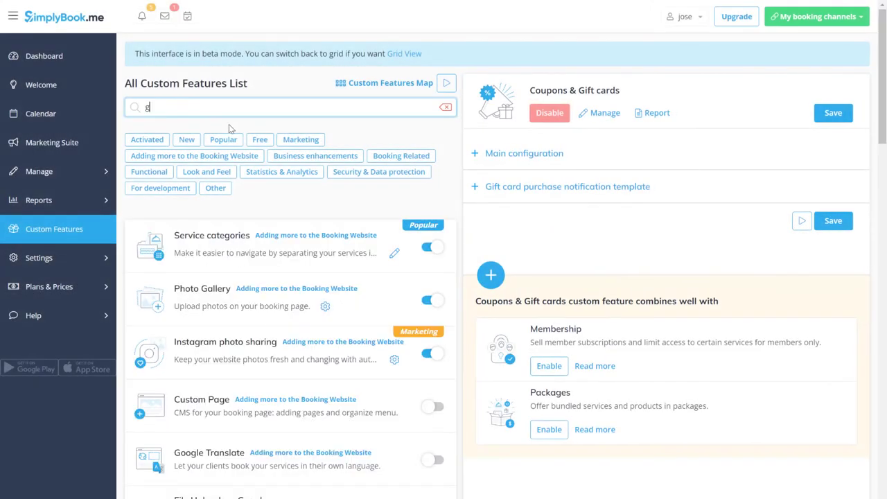
text(group)
click(436, 247)
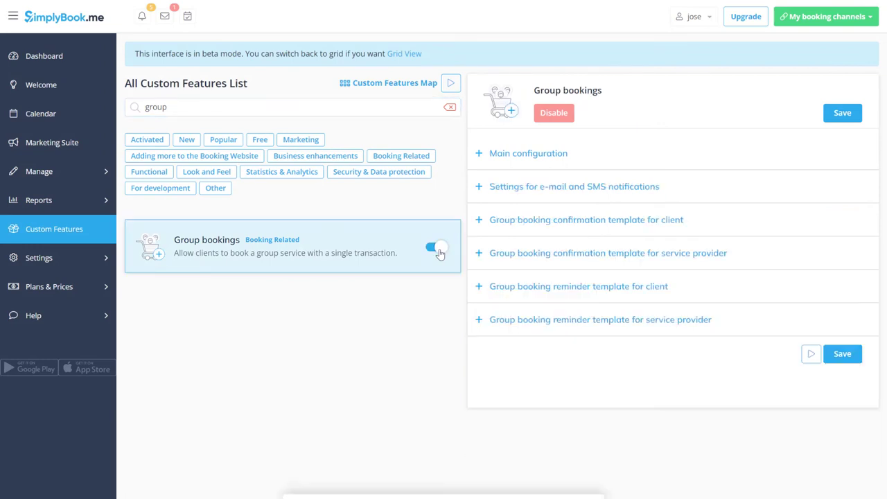
click(524, 166)
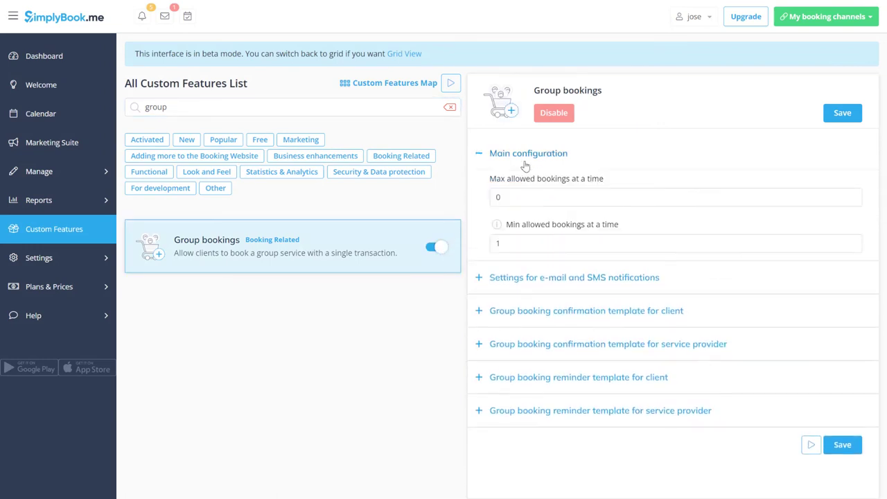
click(530, 203)
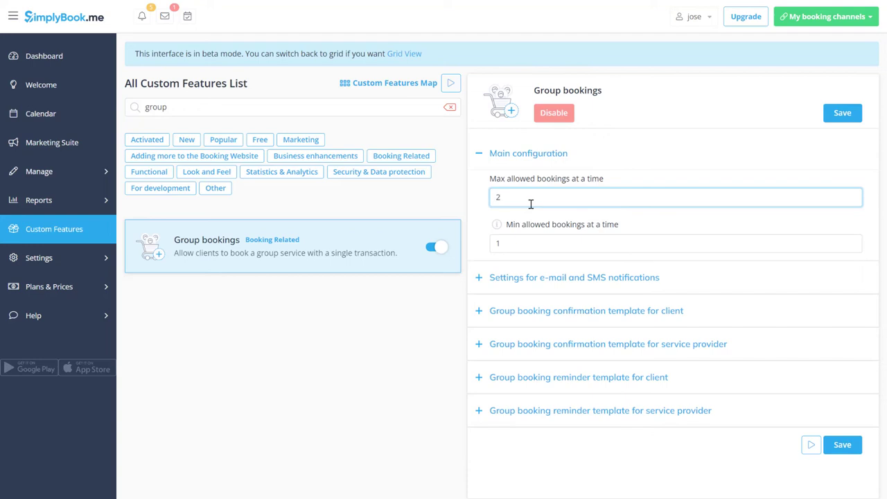
text(2)
click(842, 115)
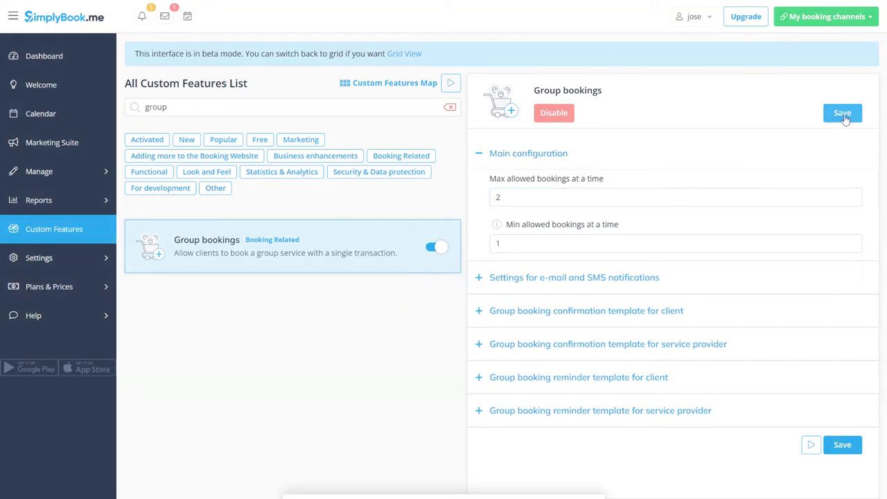
Step: Search the features for 'packages' and switch on Packages
double_click(328, 107)
text(packa)
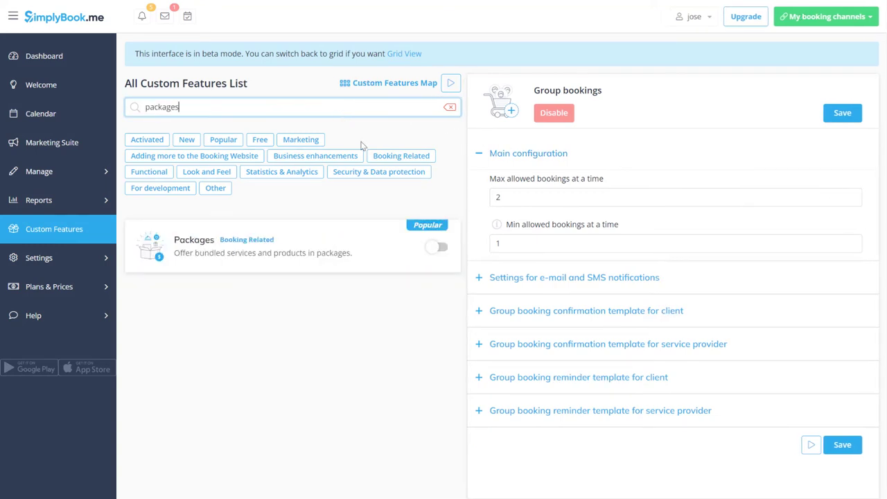
text(ges)
click(436, 246)
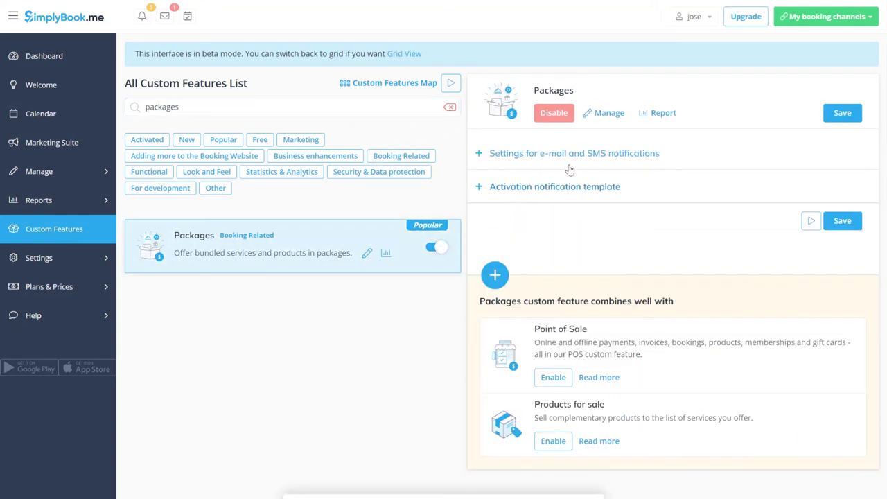
Step: Create a new package named 'All in one' with the all in one.jpg photo
click(606, 113)
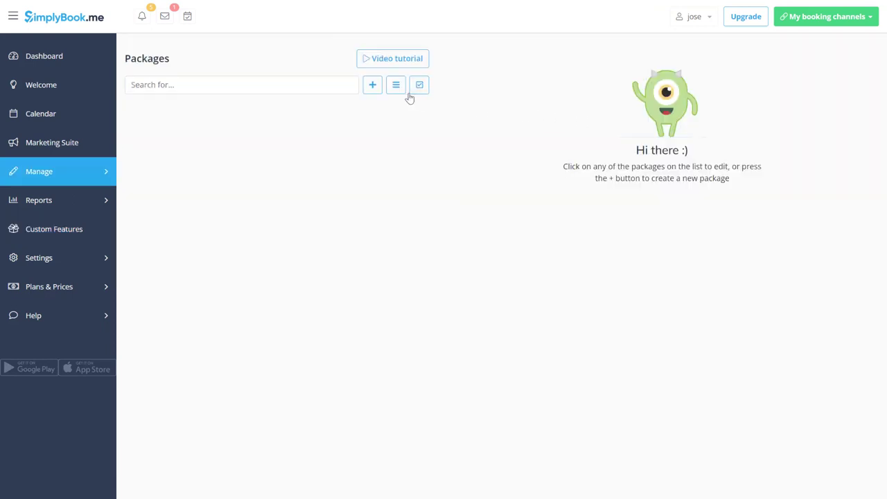
click(372, 85)
click(498, 132)
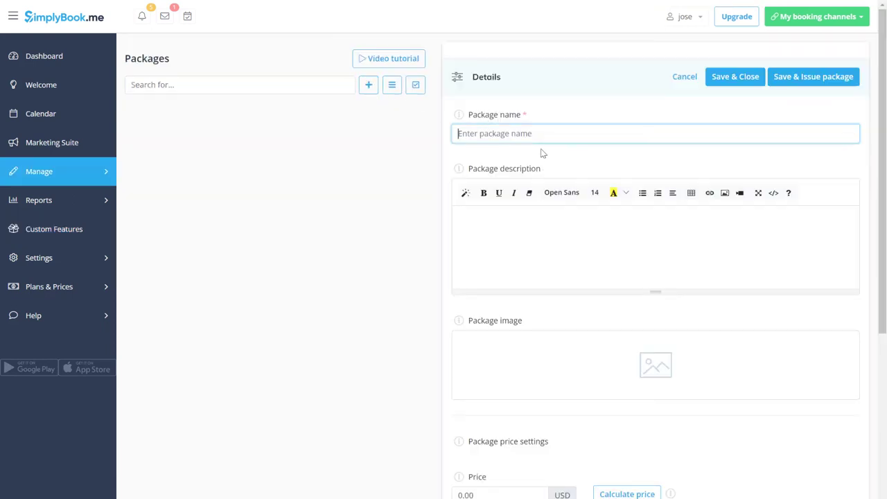
text(All in one)
click(505, 376)
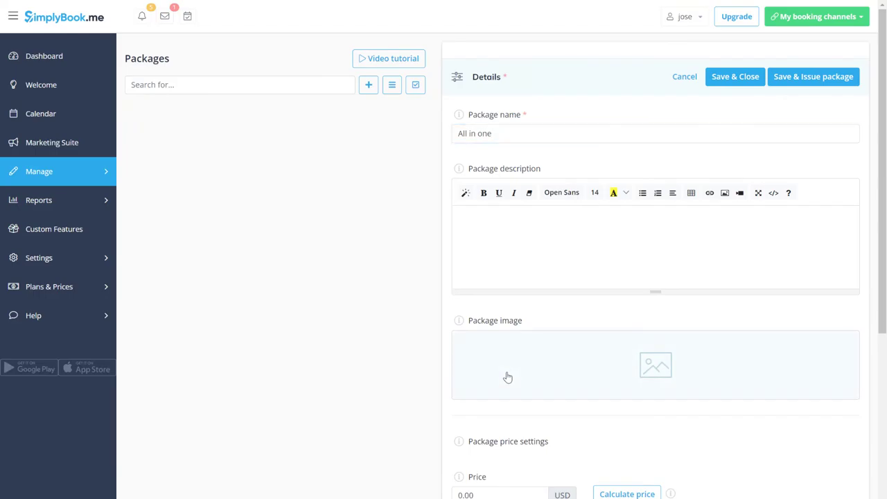
click(439, 205)
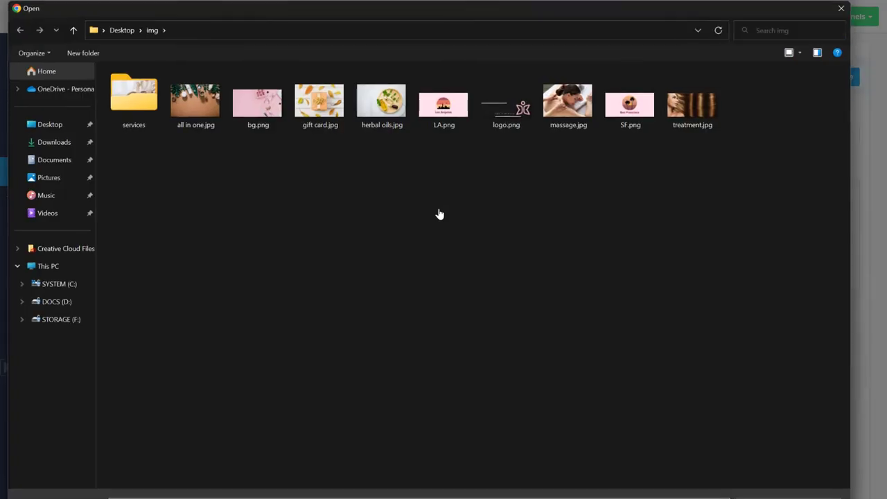
double_click(193, 111)
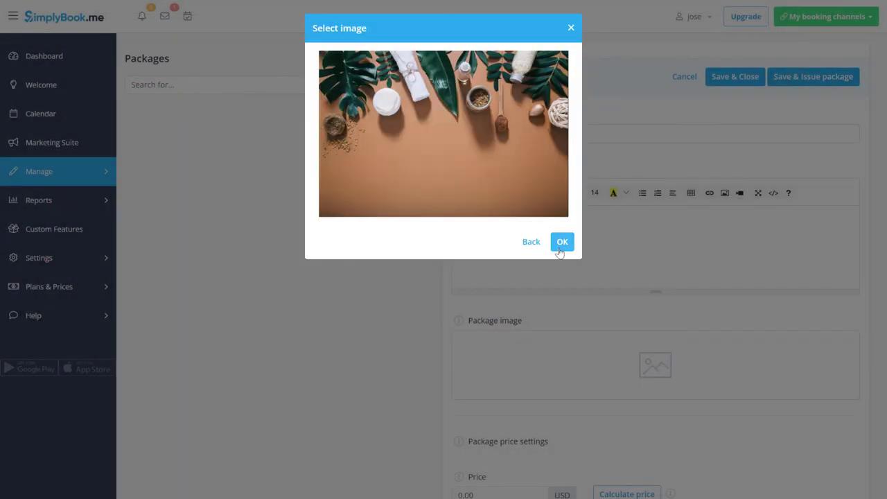
click(562, 242)
Step: Price the package at 500 USD, include four services like Facial massage and Body scrub, then save
scroll(562, 253, down, 2)
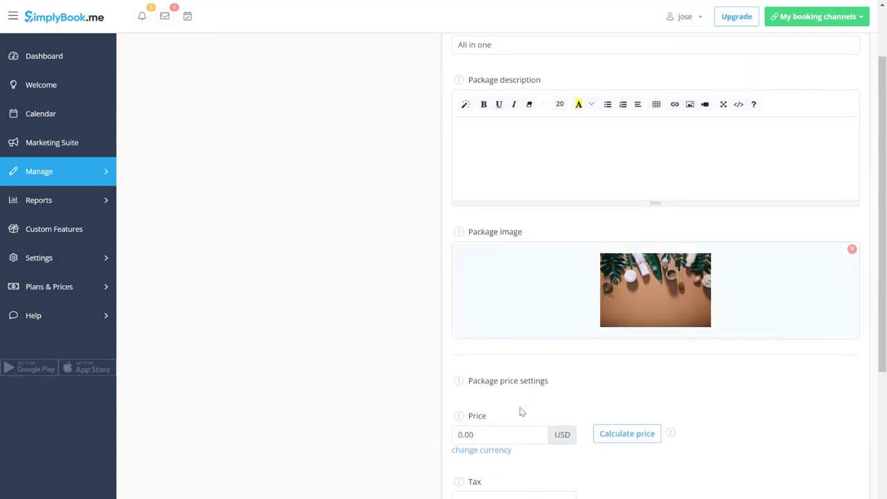
click(501, 429)
text(500)
scroll(555, 458, down, 5)
scroll(634, 497, down, 2)
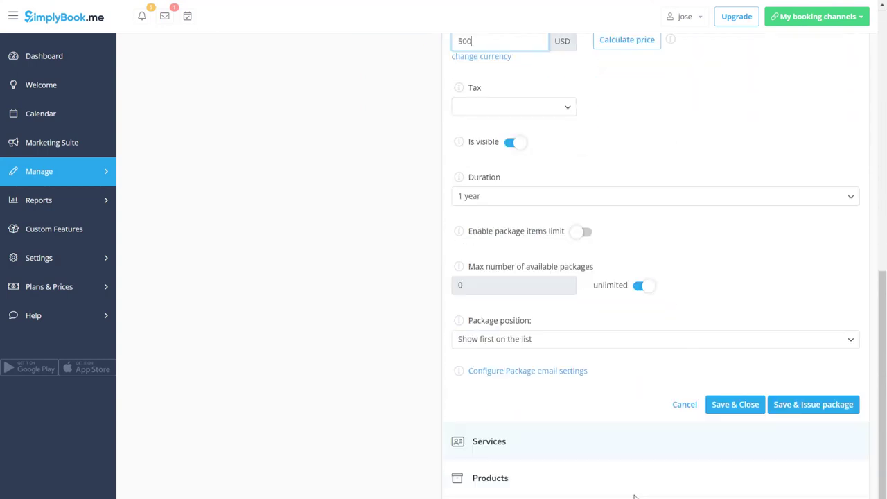
click(616, 446)
click(854, 287)
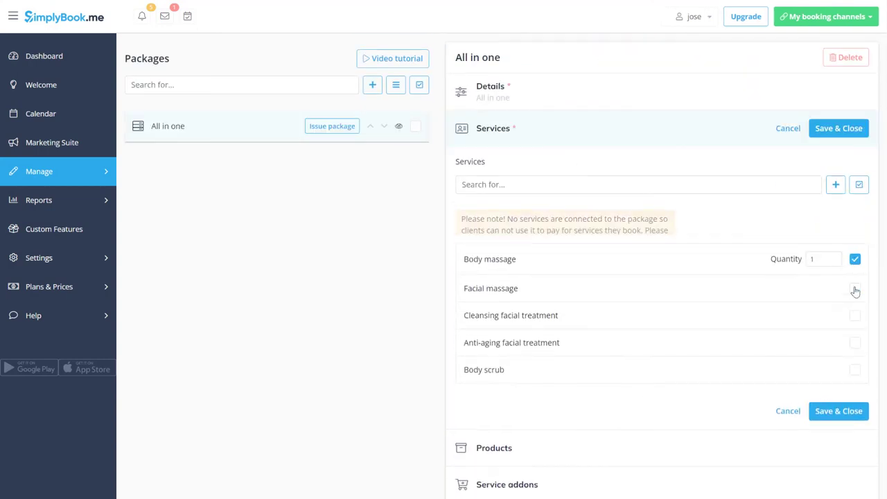
click(855, 256)
click(855, 288)
click(854, 320)
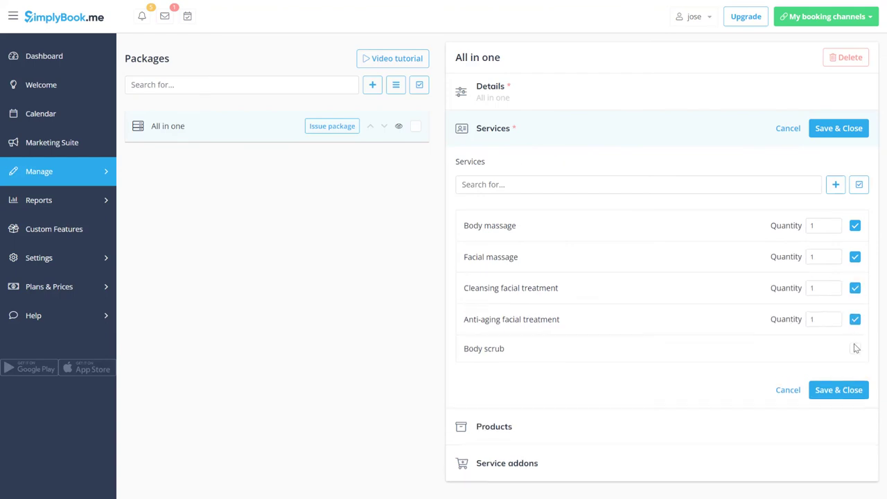
click(855, 350)
click(840, 393)
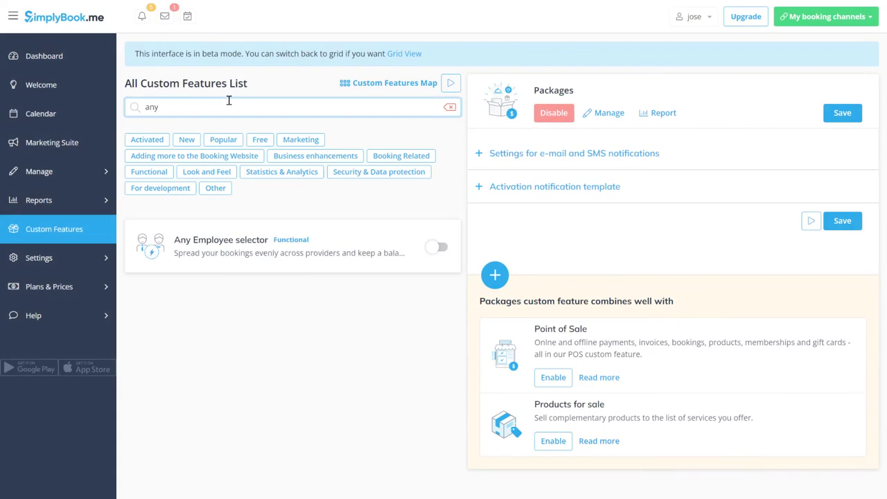
Step: Enable Any Employee selector with other providers hidden and random unit selection, and save
click(436, 247)
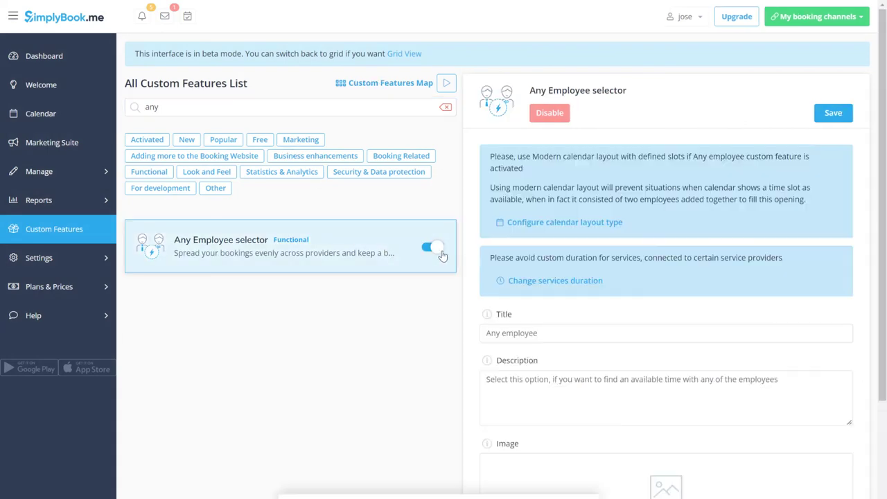
scroll(554, 313, down, 4)
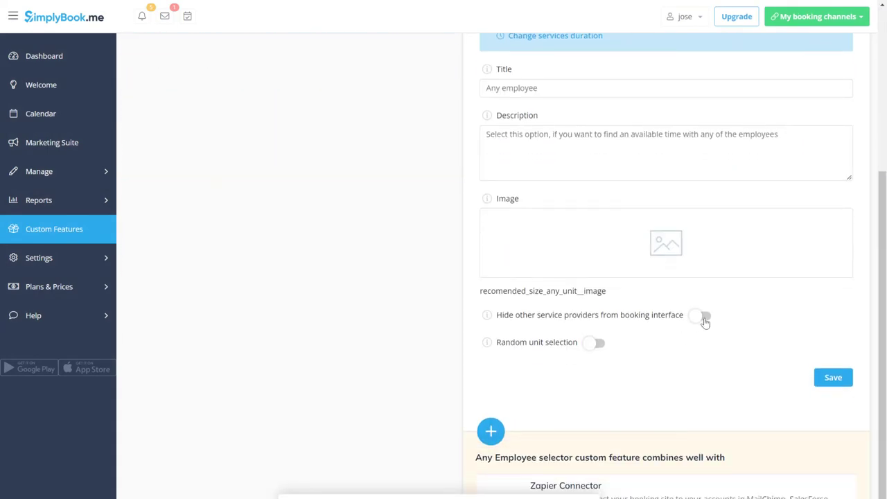
click(702, 317)
click(588, 346)
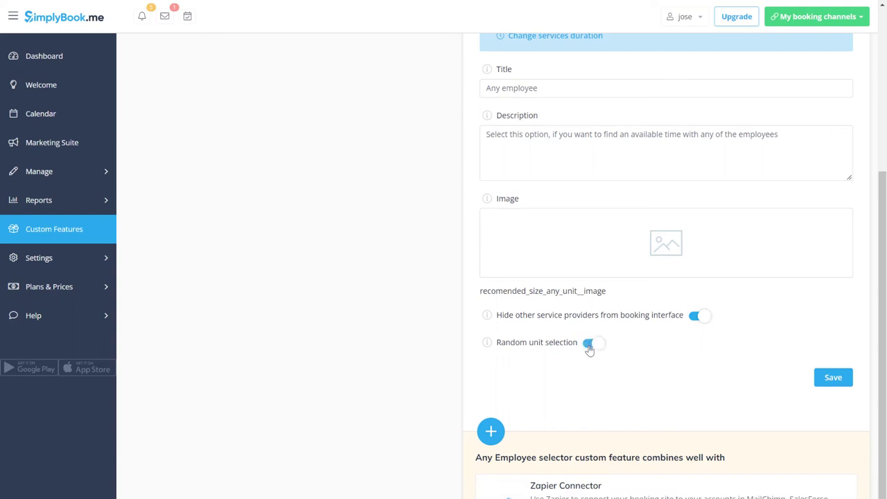
click(827, 382)
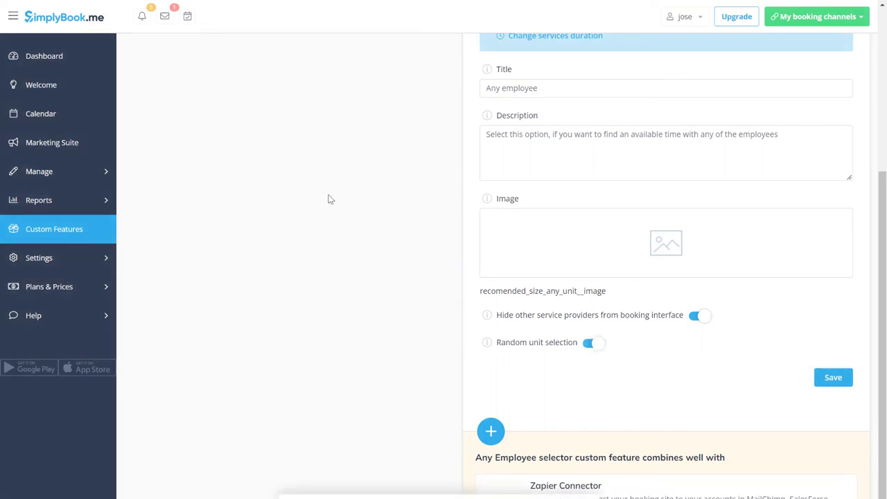
Step: Search the features for 'wai' and switch on the Waiting List feature
scroll(329, 198, up, 3)
click(244, 107)
text(waiting)
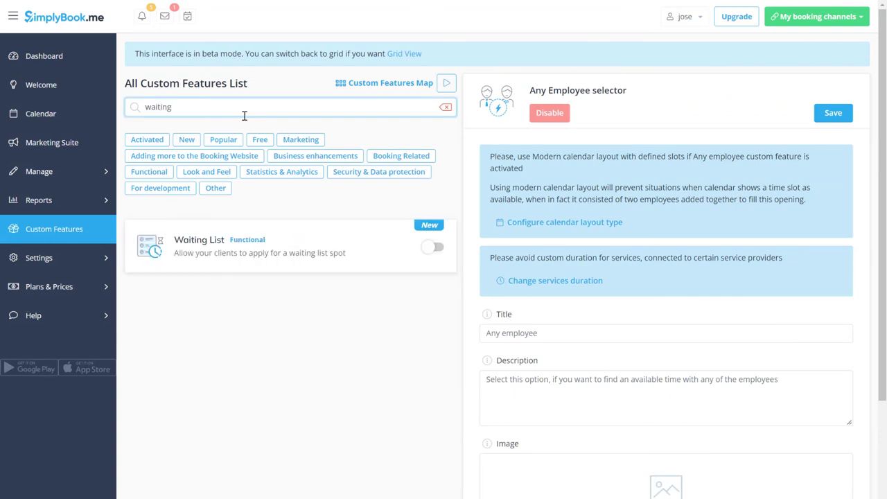
click(429, 248)
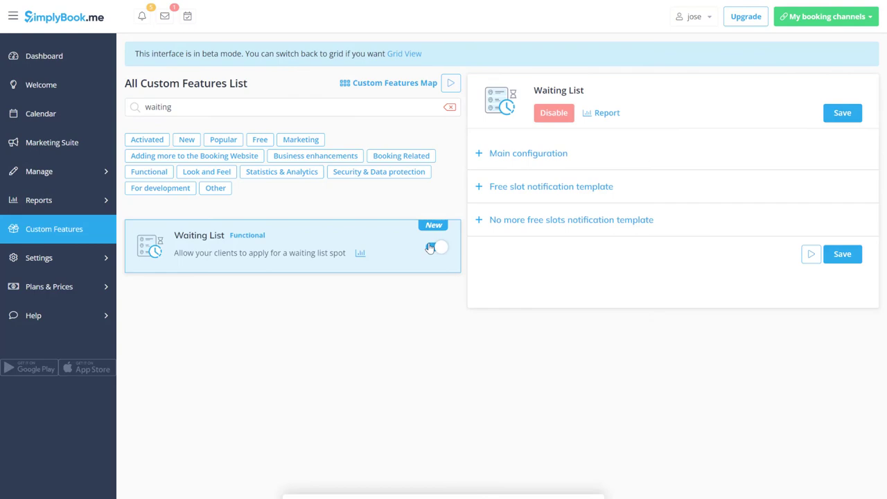
click(828, 17)
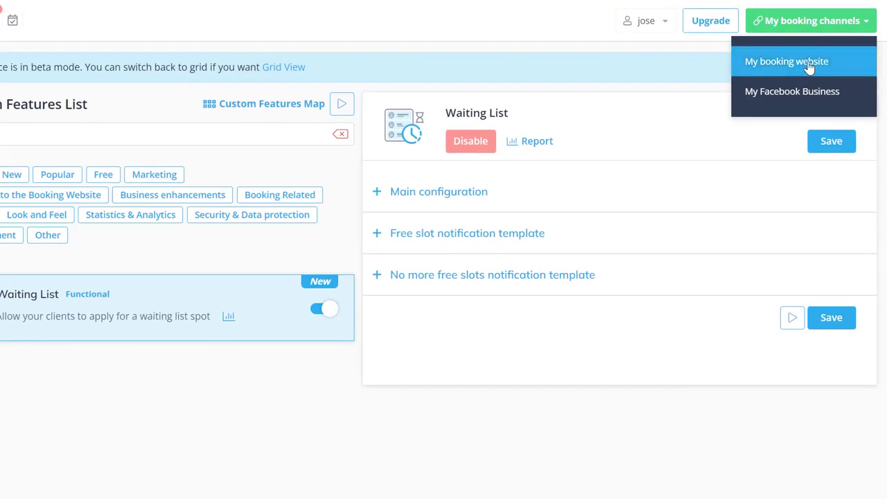
Step: On the live booking website, start a booking for Los Angeles, Massages, Facial massage
click(808, 63)
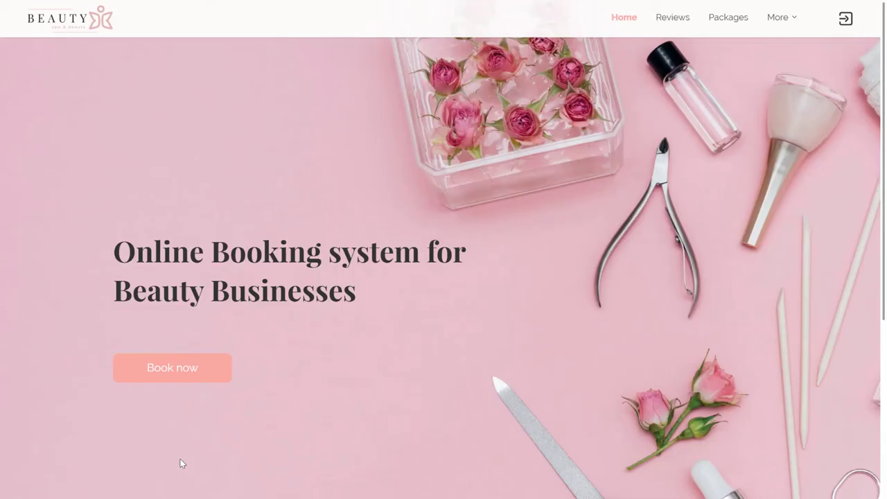
click(161, 368)
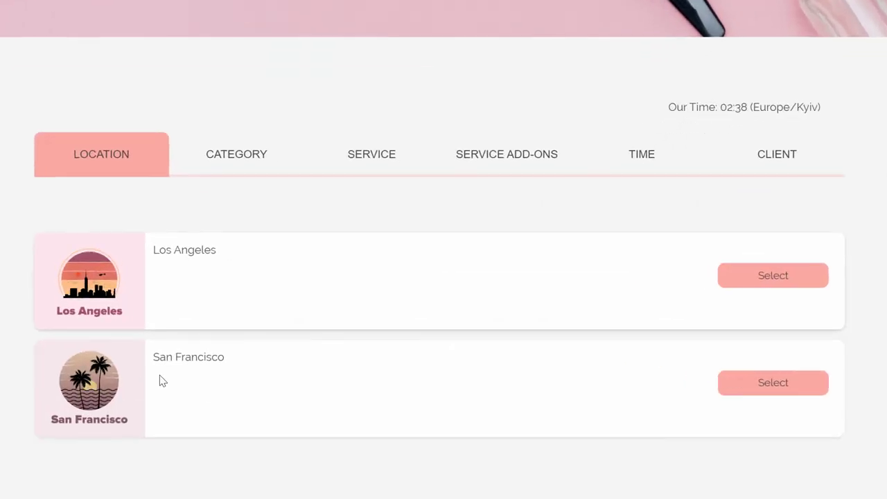
click(773, 277)
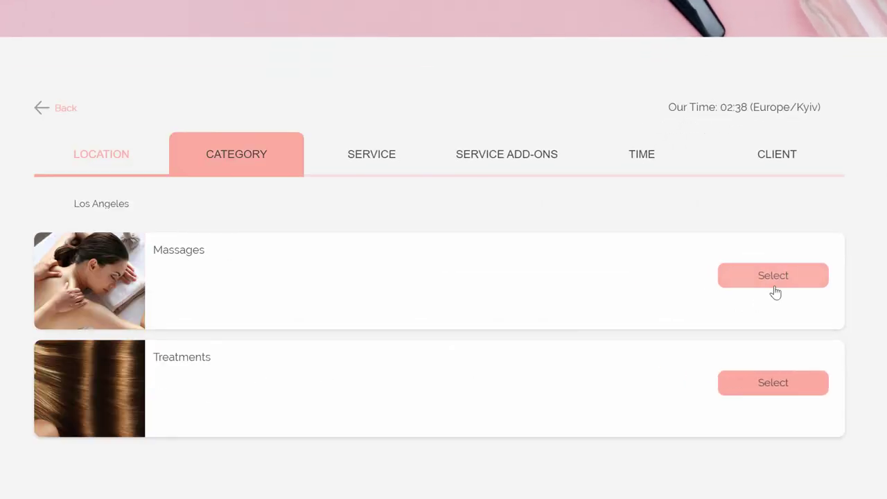
click(773, 277)
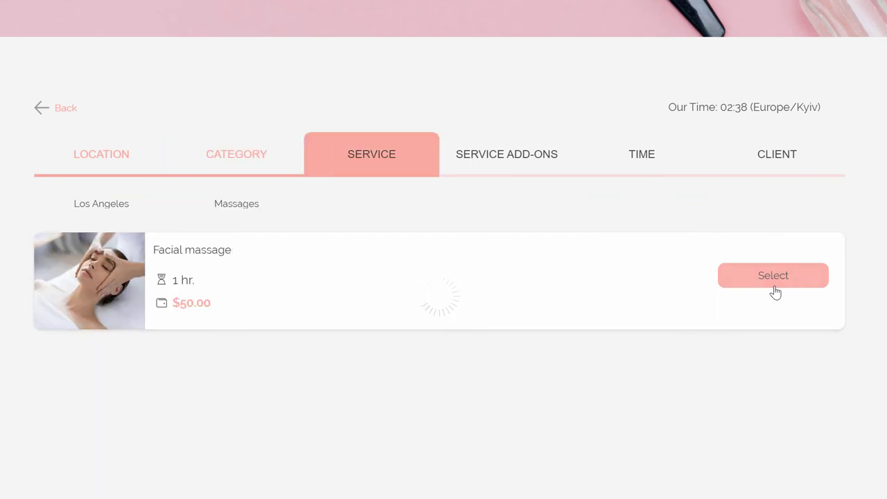
click(773, 278)
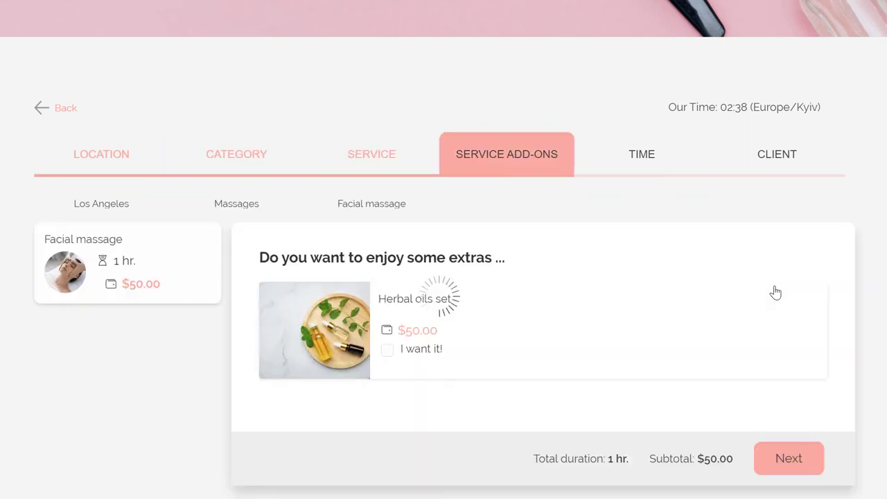